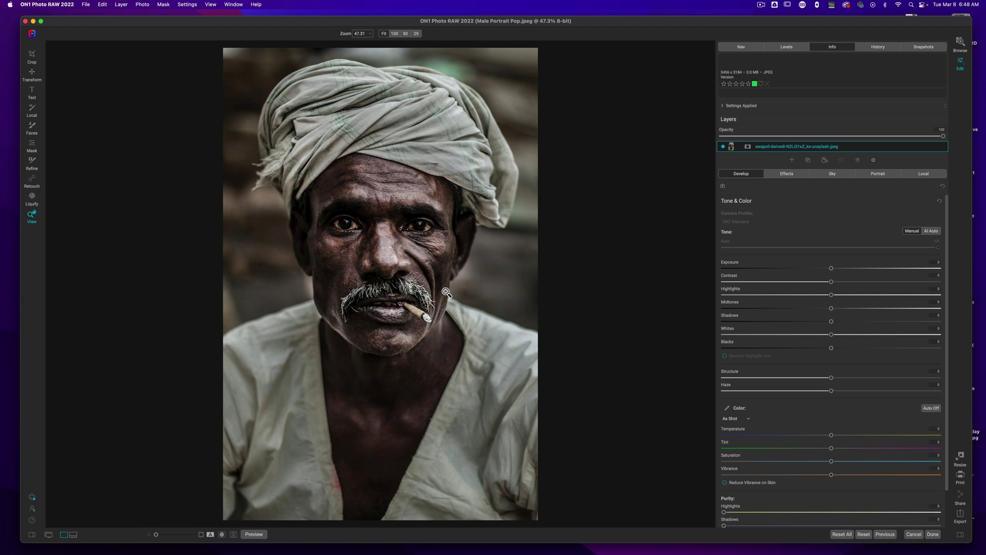
Add a Sharpening filter from the Effects filters and switch its type to Unsharp Mask
{"action": "left_click", "coordinate": [787, 174]}
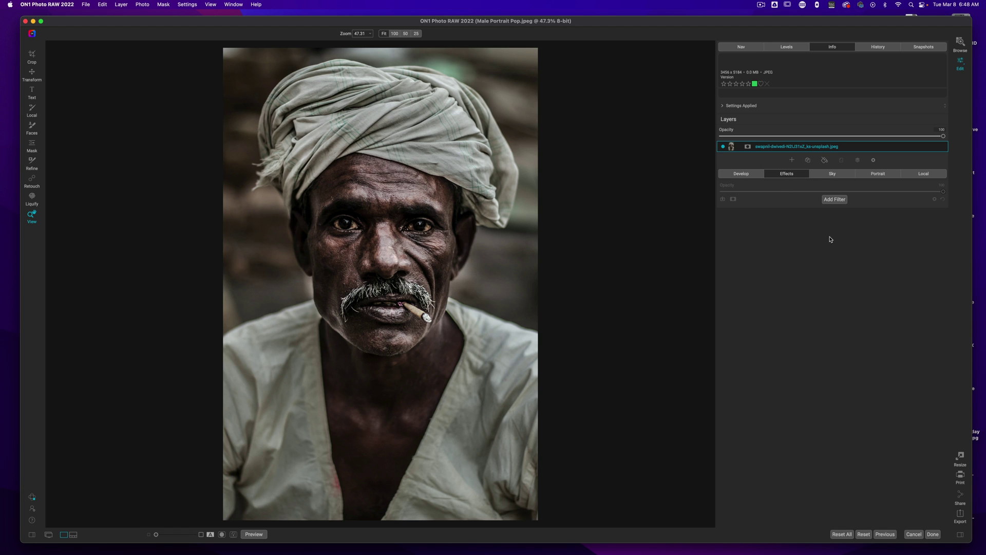
{"action": "left_click", "coordinate": [835, 200]}
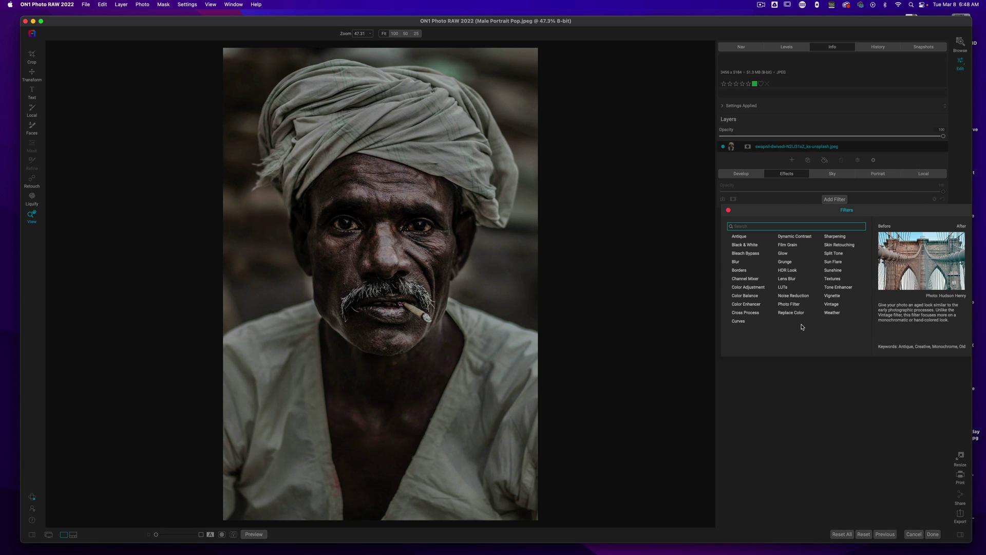
{"action": "left_click", "coordinate": [841, 237]}
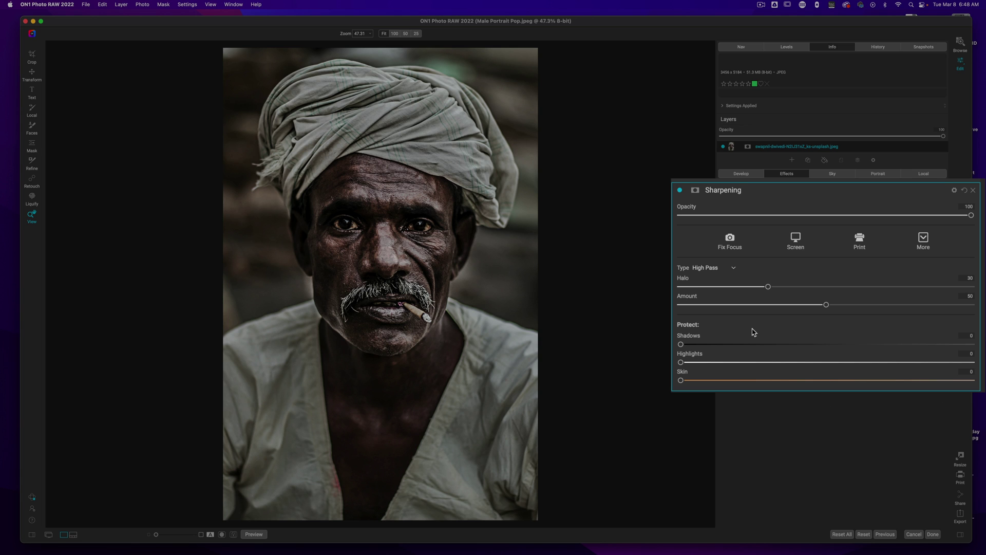
{"action": "left_click", "coordinate": [714, 269]}
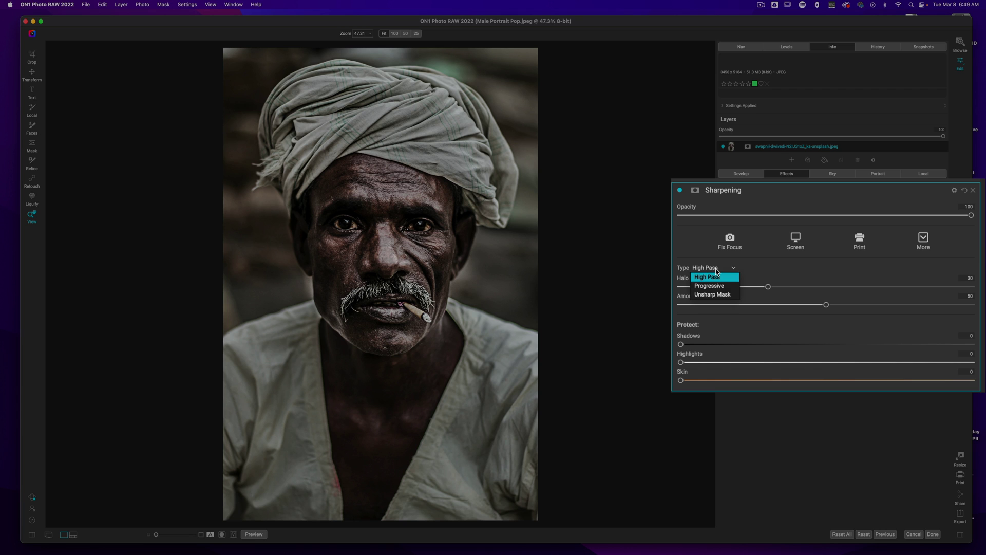
{"action": "left_click", "coordinate": [736, 298]}
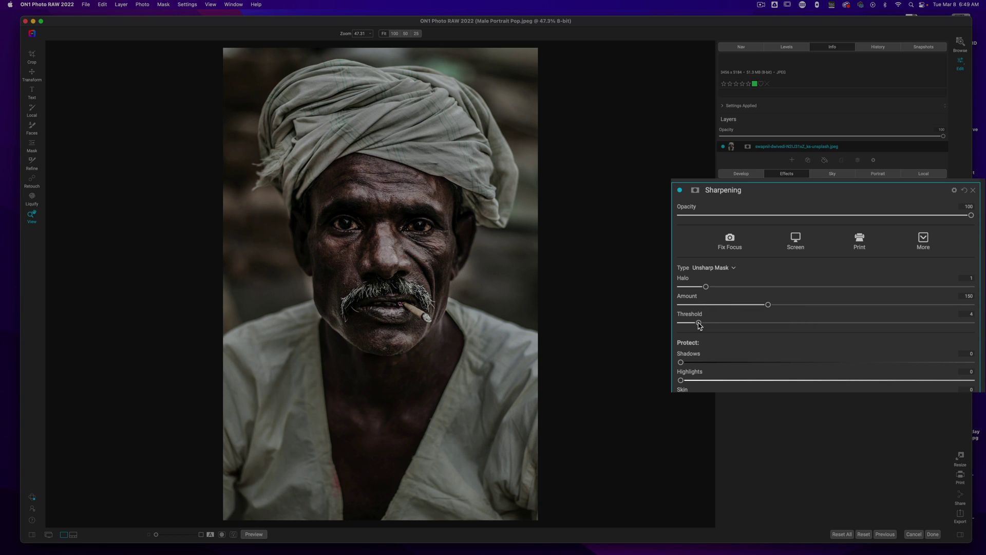
Set Threshold to 0, Halo to 4 and Amount to about 111, then toggle the filter to compare
{"action": "left_click_drag", "start_coordinate": [699, 323], "coordinate": [680, 323]}
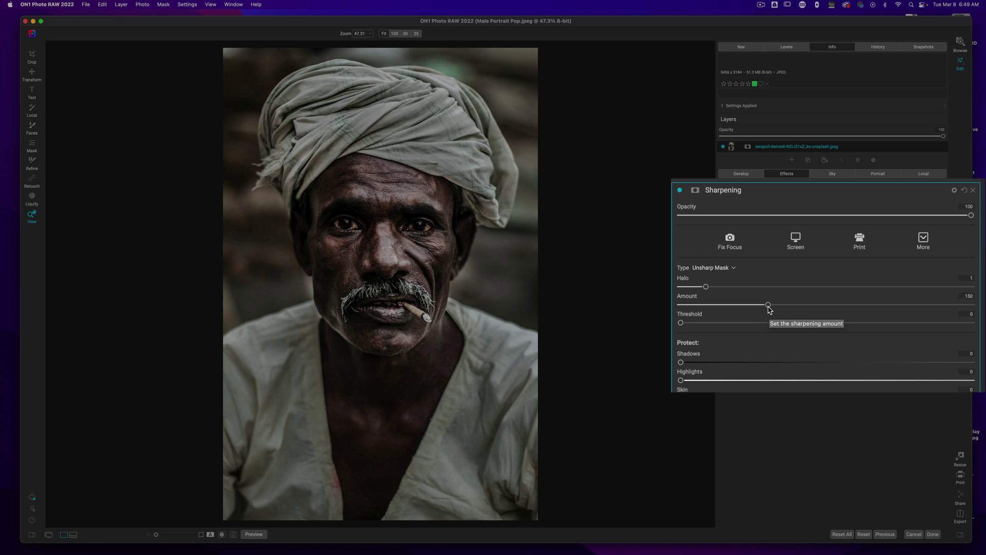
{"action": "left_click_drag", "start_coordinate": [768, 308], "coordinate": [791, 296]}
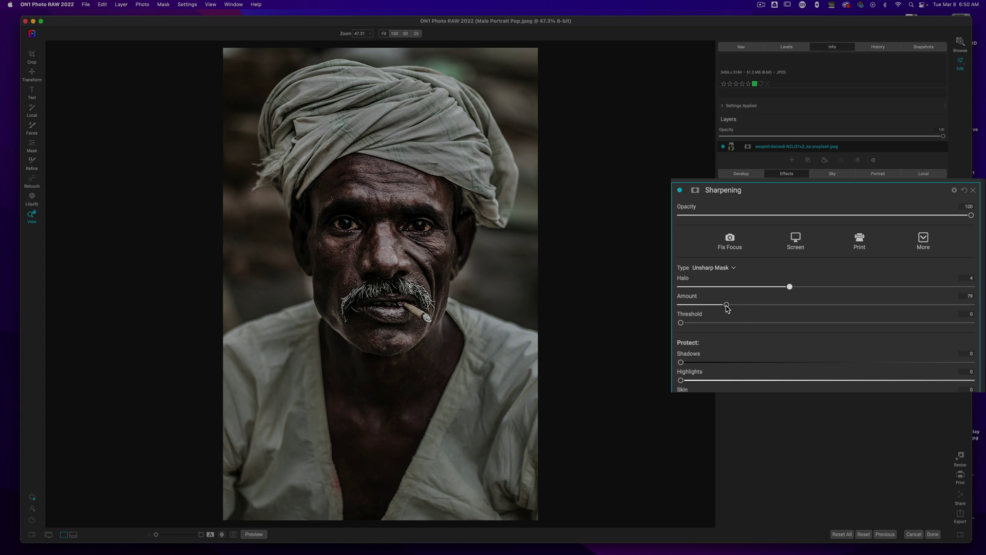
{"action": "left_click_drag", "start_coordinate": [758, 300], "coordinate": [779, 303]}
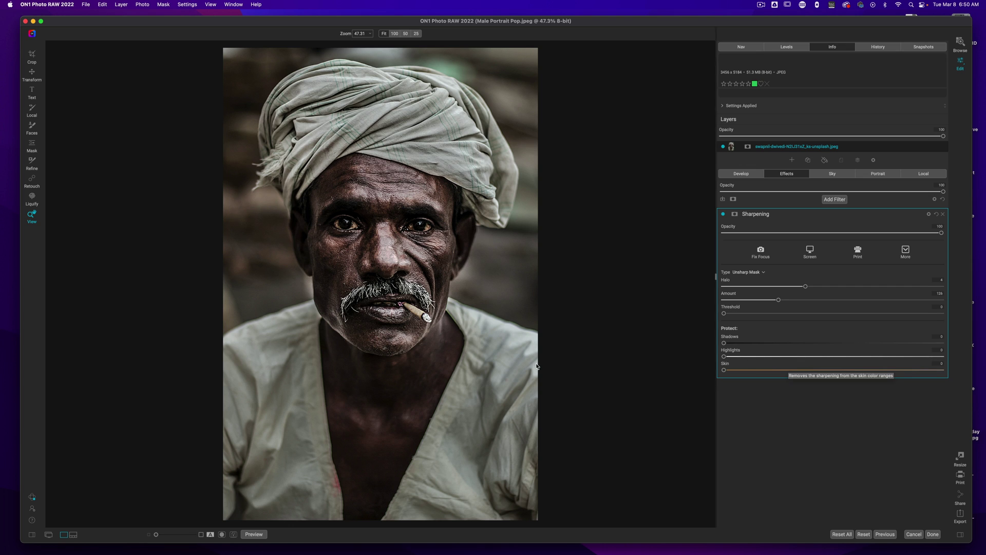
{"action": "left_click", "coordinate": [724, 214]}
{"action": "left_click", "coordinate": [723, 214]}
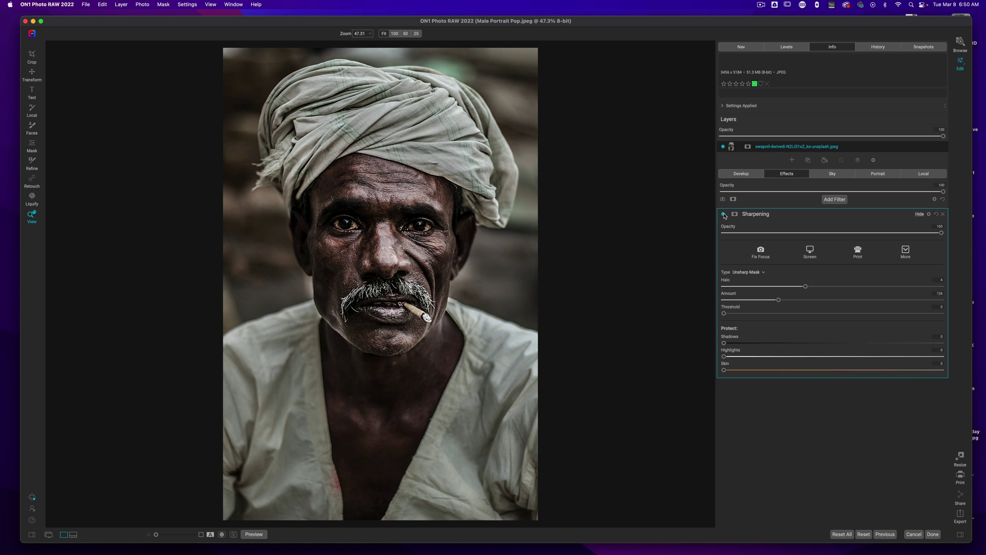
{"action": "left_click", "coordinate": [723, 214]}
{"action": "left_click", "coordinate": [723, 214]}
Add an inverted mask to the sharpening and paint it back onto the man's face with a 600 brush
{"action": "left_click", "coordinate": [734, 214]}
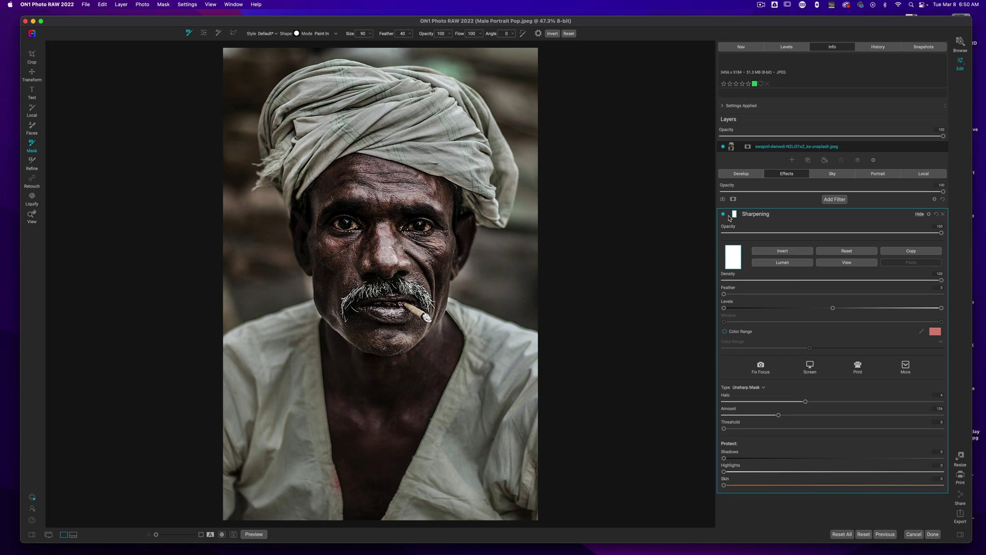
{"action": "left_click", "coordinate": [781, 255]}
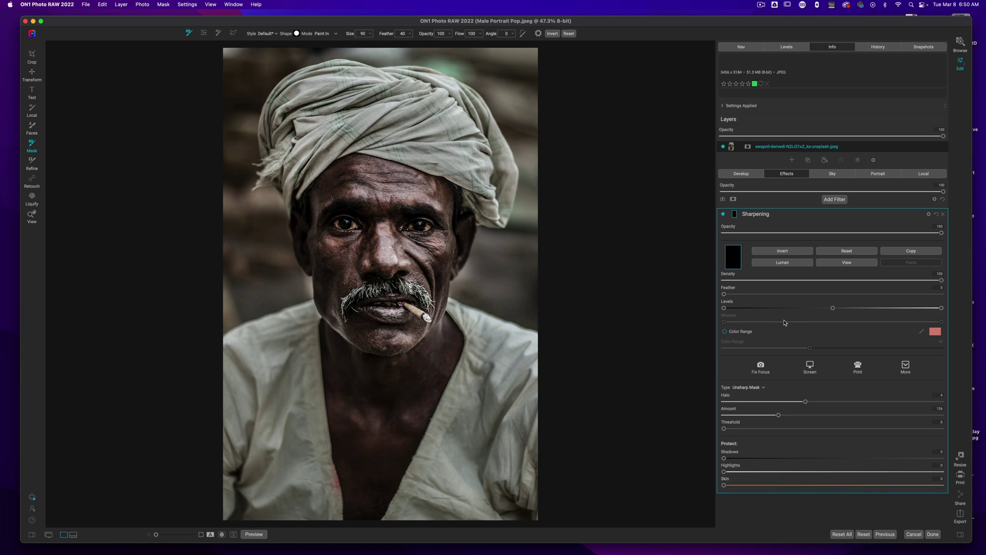
{"action": "scroll", "coordinate": [351, 246], "scroll_direction": "up", "scroll_amount": 10}
{"action": "scroll", "coordinate": [350, 246], "scroll_direction": "up", "scroll_amount": 2}
{"action": "left_click_drag", "start_coordinate": [343, 244], "coordinate": [606, 266]}
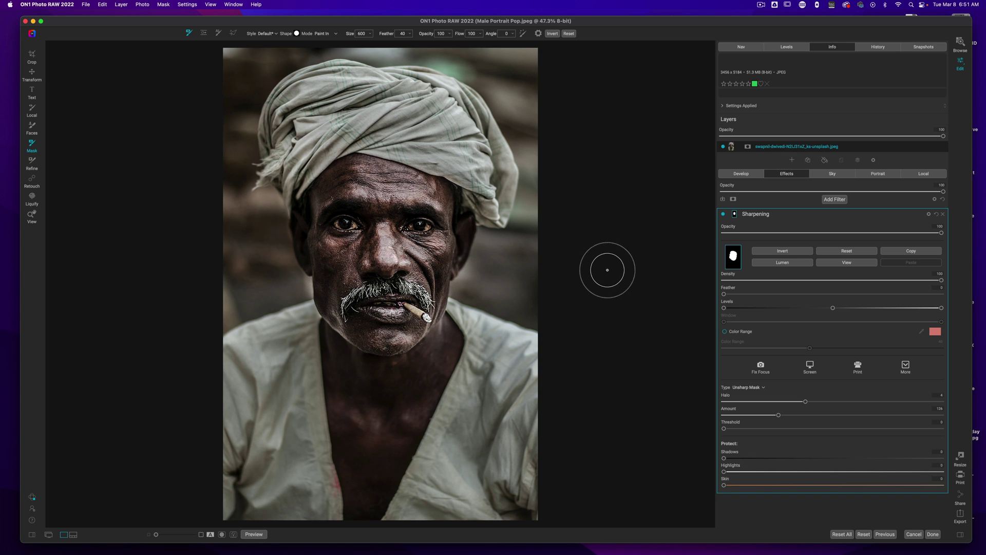
Collapse the first filter and add a second Sharpening filter set to Unsharp Mask
{"action": "left_click", "coordinate": [798, 218]}
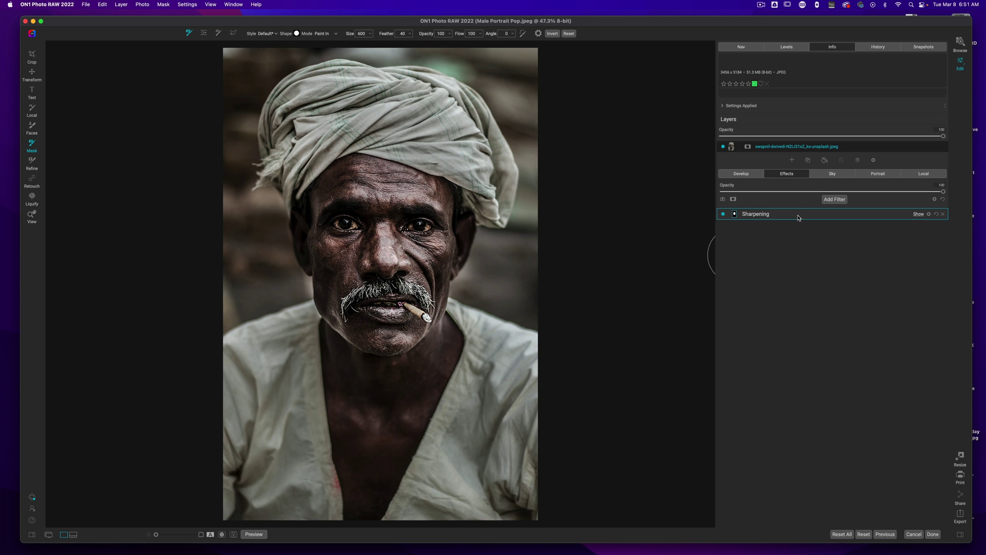
{"action": "left_click", "coordinate": [835, 200]}
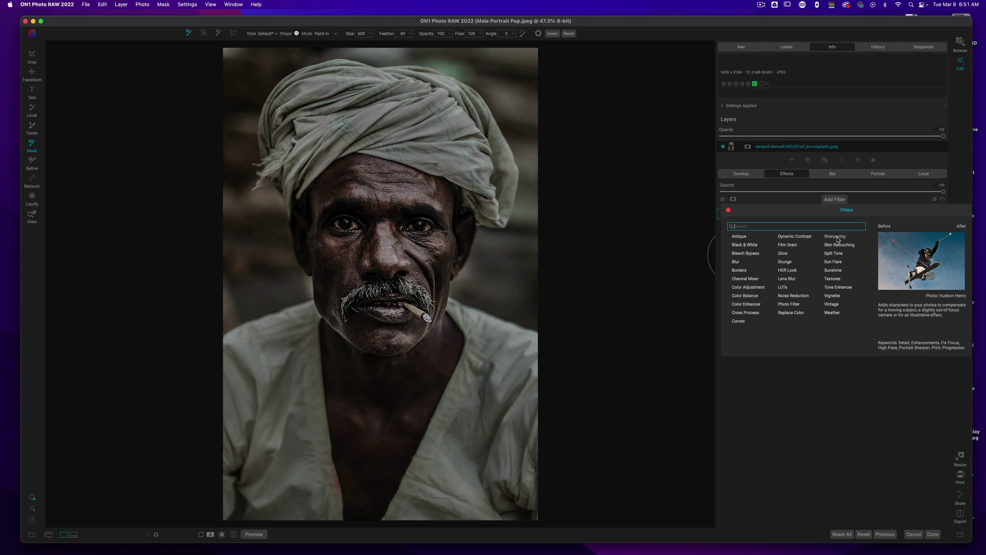
{"action": "left_click", "coordinate": [836, 237]}
{"action": "left_click", "coordinate": [746, 273]}
{"action": "left_click", "coordinate": [743, 293]}
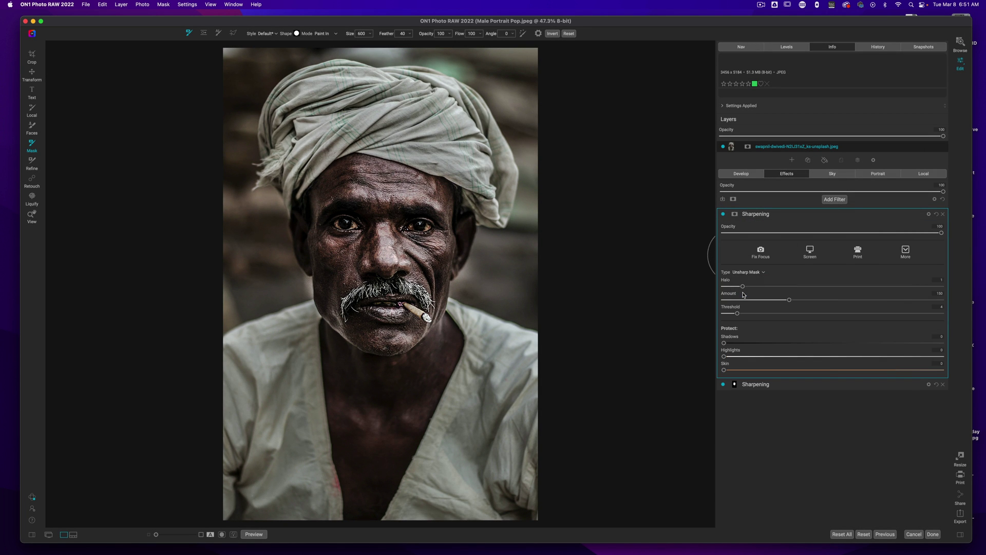
Set the new filter's Threshold to 0, Halo to about 2 and Amount to about 81
{"action": "left_click_drag", "start_coordinate": [737, 313], "coordinate": [705, 317]}
{"action": "left_click_drag", "start_coordinate": [744, 288], "coordinate": [764, 290]}
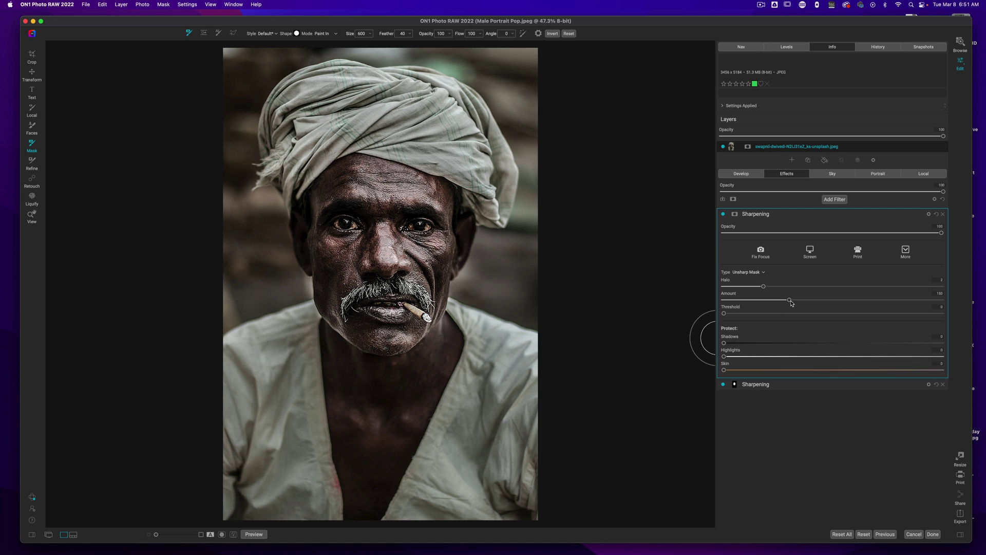
{"action": "left_click", "coordinate": [778, 389]}
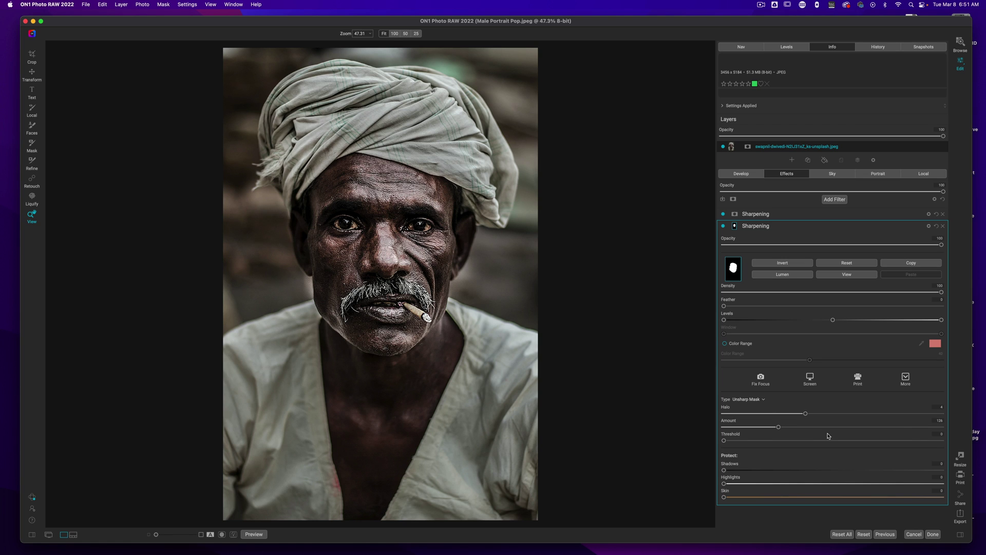
{"action": "left_click", "coordinate": [790, 215]}
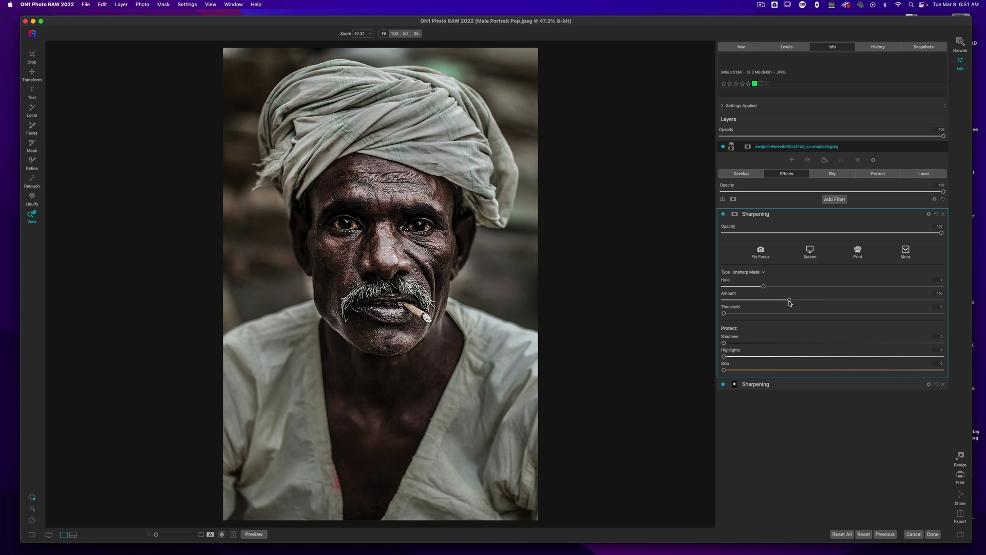
{"action": "left_click_drag", "start_coordinate": [789, 301], "coordinate": [758, 305]}
Invert the second filter's mask and paint sharpening onto the eyes, mustache and cigarette with a 200 brush
{"action": "left_click", "coordinate": [734, 214]}
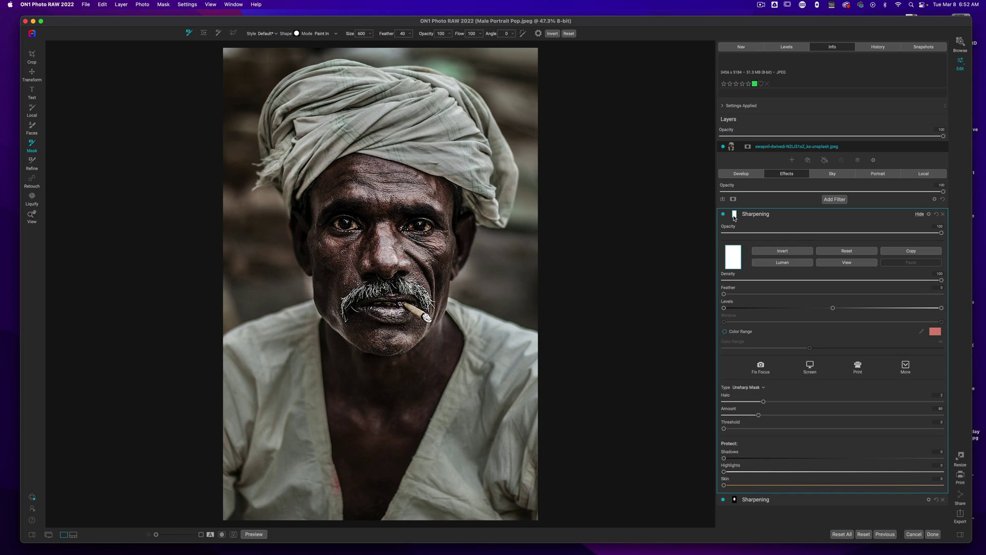
{"action": "left_click", "coordinate": [781, 254]}
{"action": "key", "text": "bracketleft"}
{"action": "key", "text": "bracketleft"}
{"action": "key", "text": "bracketleft"}
{"action": "key", "text": "bracketleft"}
{"action": "left_click_drag", "start_coordinate": [424, 225], "coordinate": [417, 227]}
{"action": "left_click_drag", "start_coordinate": [337, 222], "coordinate": [347, 224]}
{"action": "mouse_move", "coordinate": [423, 278]}
{"action": "left_mouse_down"}
{"action": "mouse_move", "coordinate": [448, 285]}
{"action": "mouse_move", "coordinate": [427, 295]}
{"action": "left_mouse_up"}
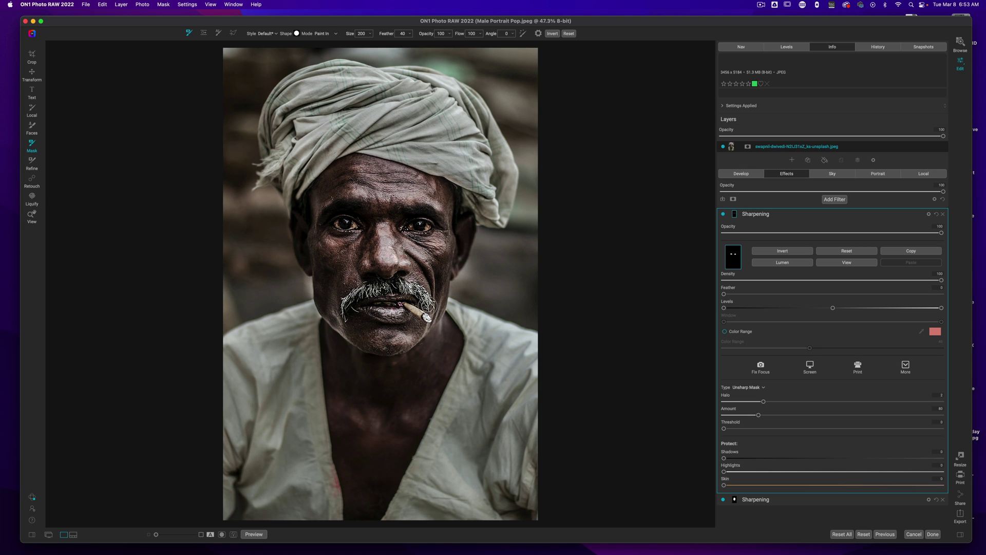
{"action": "mouse_move", "coordinate": [422, 297]}
{"action": "left_mouse_down"}
{"action": "mouse_move", "coordinate": [381, 291]}
{"action": "mouse_move", "coordinate": [344, 311]}
{"action": "left_mouse_up"}
{"action": "key", "text": "bracketleft"}
{"action": "key", "text": "bracketleft"}
{"action": "key", "text": "bracketleft"}
{"action": "key", "text": "bracketleft"}
{"action": "key", "text": "bracketleft"}
{"action": "left_click_drag", "start_coordinate": [427, 318], "coordinate": [404, 309]}
Toggle the eye sharpening filter off and on several times to compare
{"action": "left_click", "coordinate": [723, 214]}
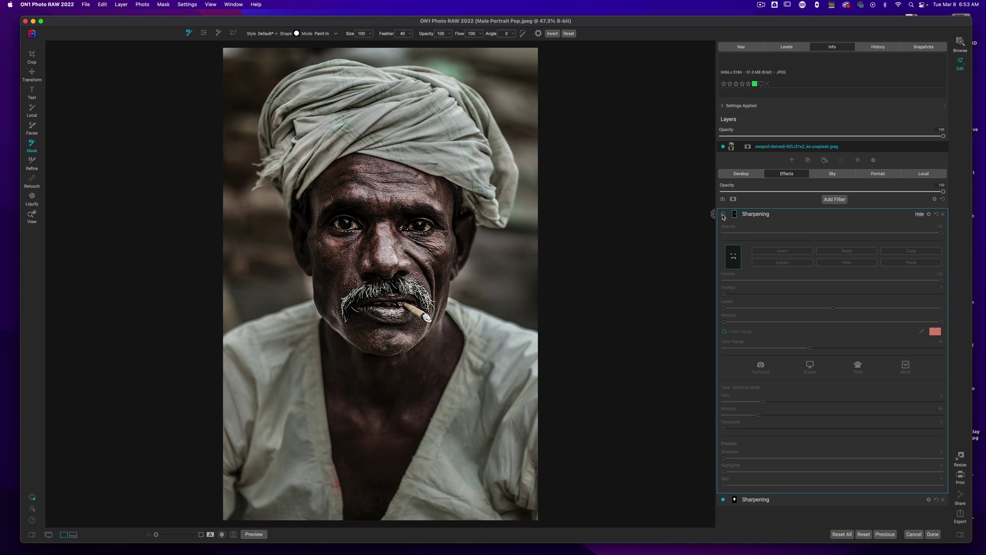
{"action": "left_click", "coordinate": [723, 214]}
{"action": "left_click", "coordinate": [723, 214]}
{"action": "left_click", "coordinate": [723, 214]}
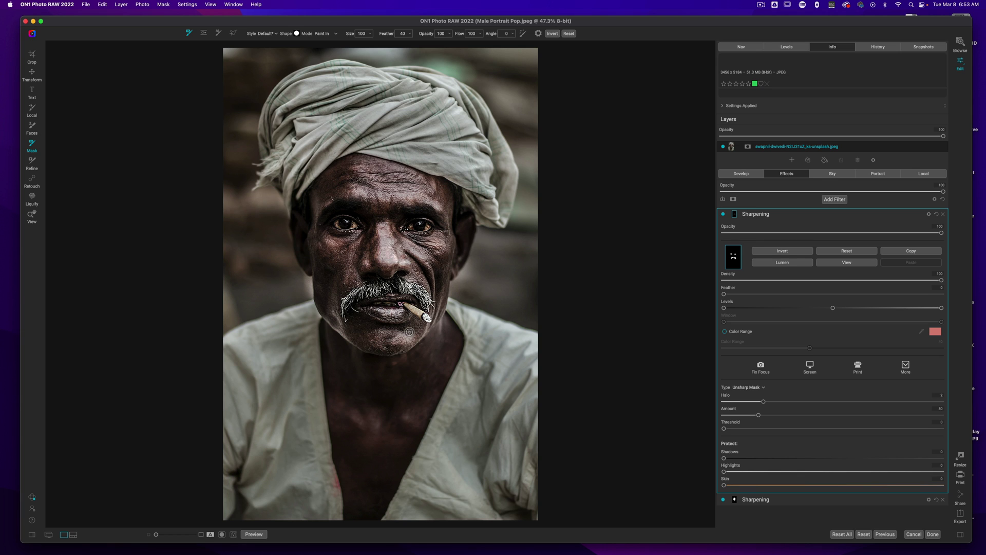
{"action": "left_click", "coordinate": [723, 214]}
{"action": "left_click", "coordinate": [723, 214]}
{"action": "left_click", "coordinate": [723, 214]}
{"action": "left_click", "coordinate": [723, 215]}
Collapse the sharpening filter and preview the original against the sharpened photo
{"action": "left_click", "coordinate": [795, 215]}
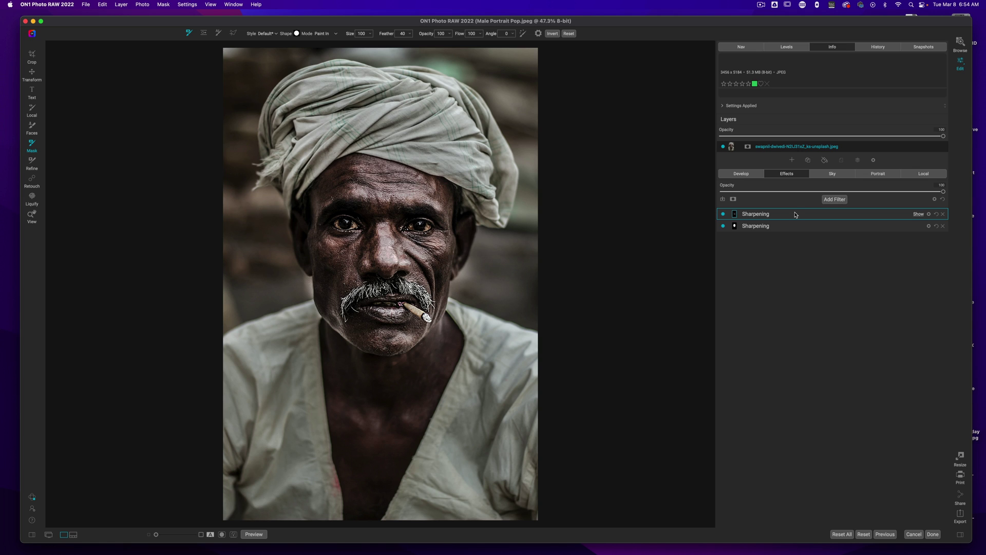
{"action": "key", "text": "p"}
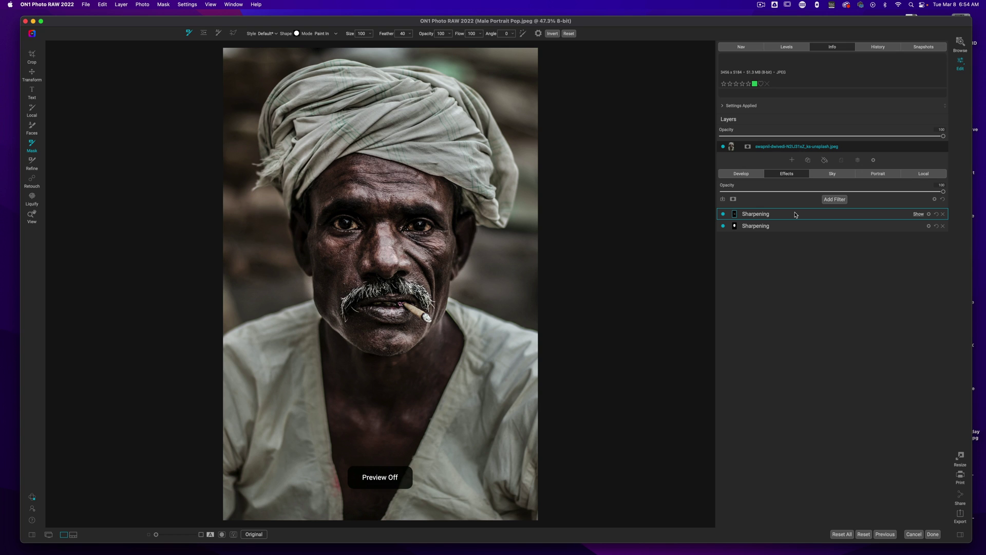
{"action": "key", "text": "p"}
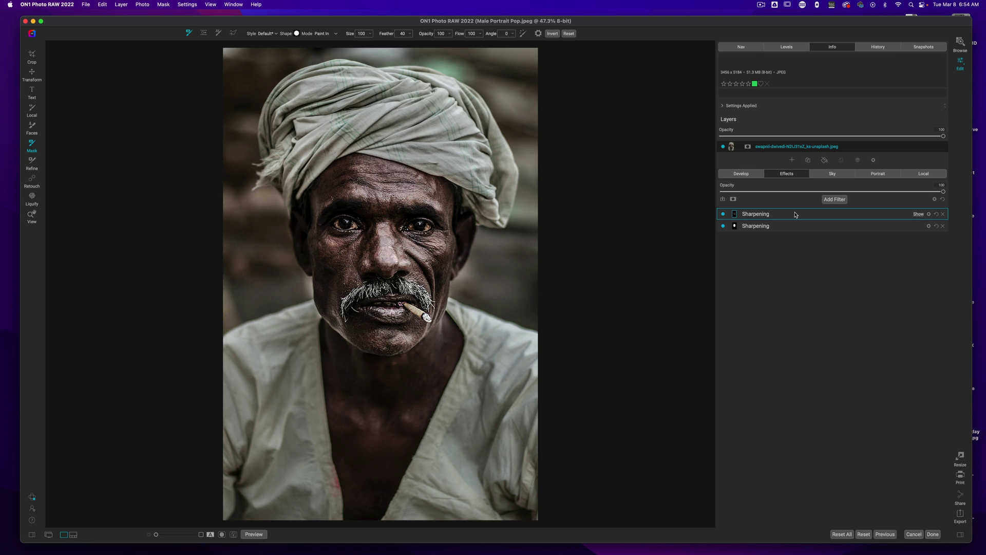
Add a Blur filter and move it below both Sharpening filters
{"action": "left_click", "coordinate": [834, 200]}
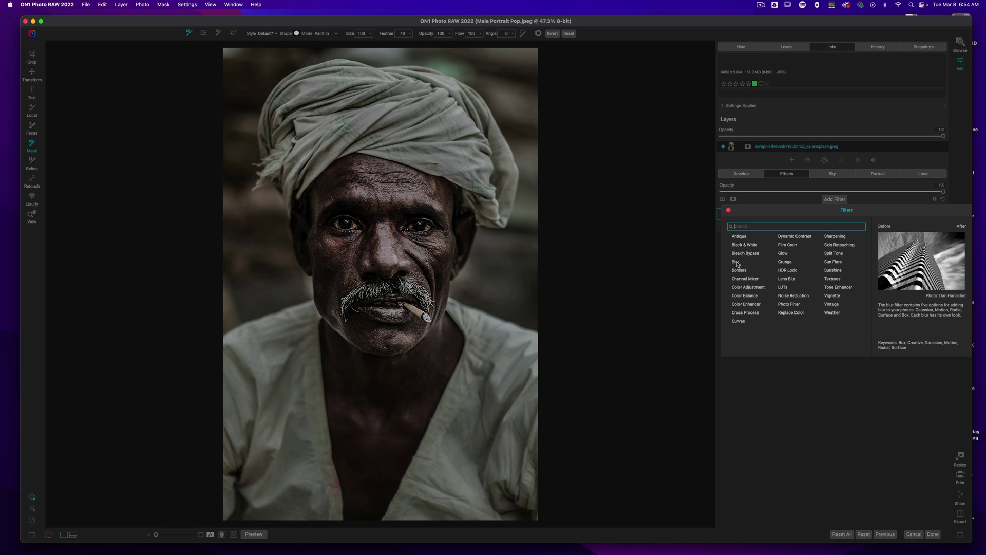
{"action": "left_click", "coordinate": [737, 263]}
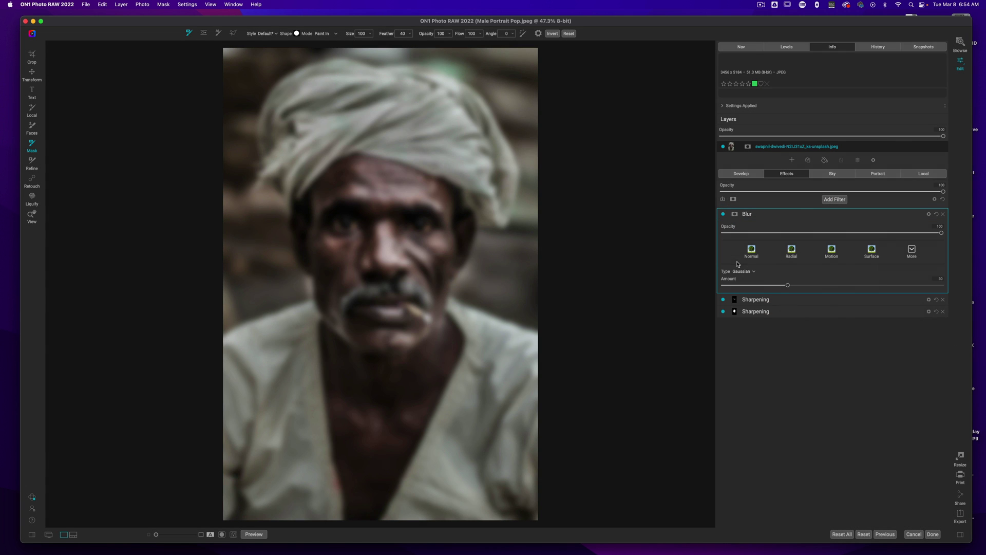
{"action": "left_click_drag", "start_coordinate": [718, 212], "coordinate": [721, 246]}
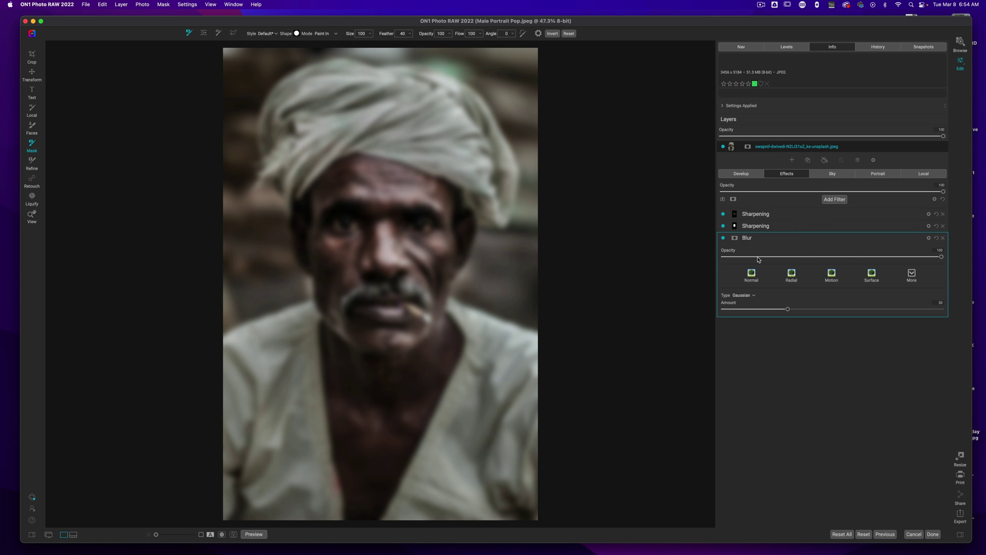
Mask the blur with a Vignette line mask fitted around the face and feathered past the image edges
{"action": "left_click", "coordinate": [237, 33]}
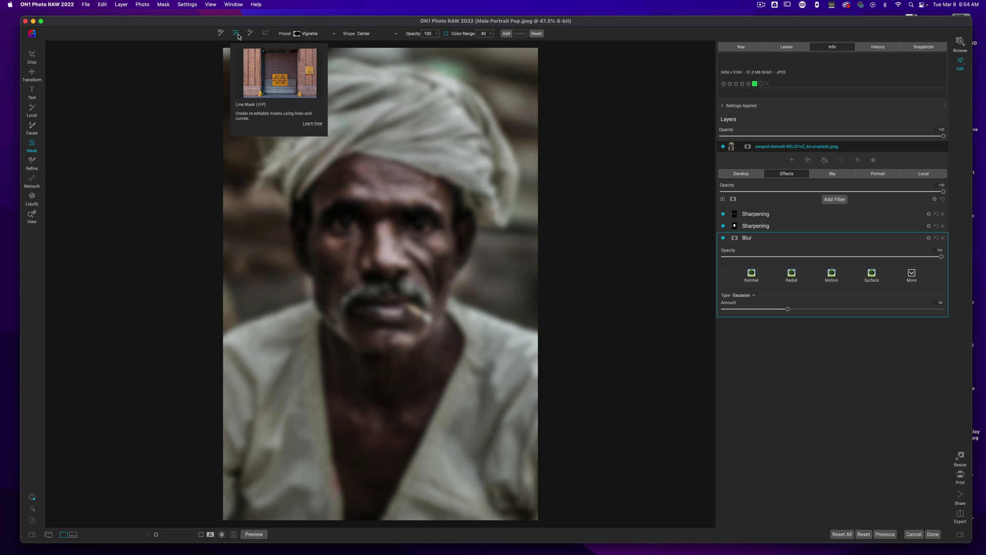
{"action": "left_click", "coordinate": [326, 34]}
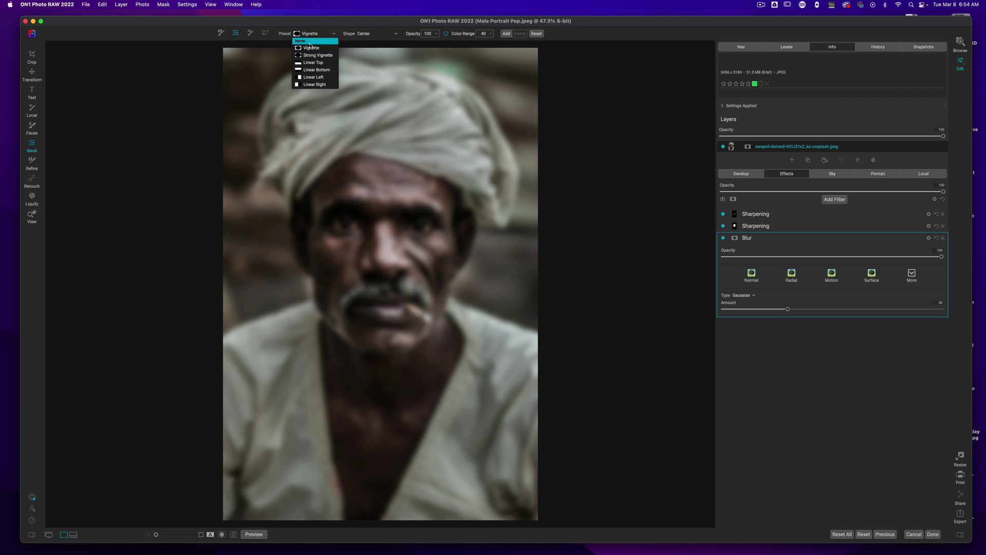
{"action": "left_click", "coordinate": [311, 41]}
{"action": "left_click", "coordinate": [379, 262]}
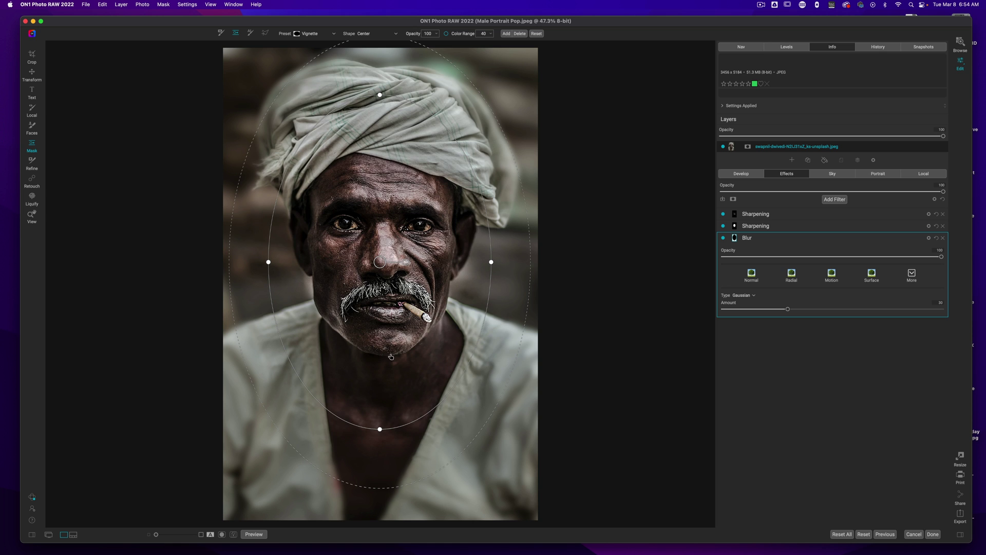
{"action": "left_click_drag", "start_coordinate": [341, 404], "coordinate": [357, 350]}
{"action": "left_click_drag", "start_coordinate": [379, 263], "coordinate": [383, 254]}
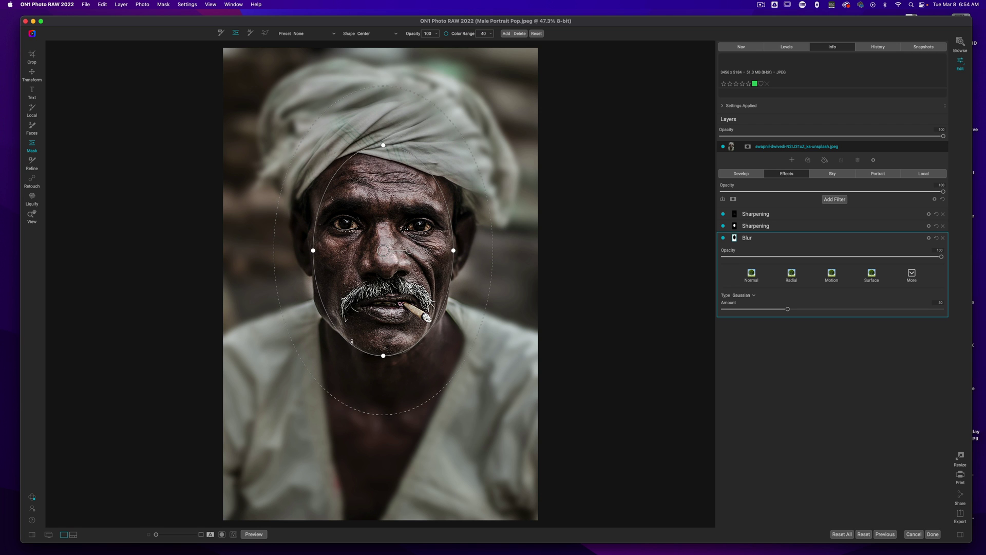
{"action": "left_click_drag", "start_coordinate": [352, 341], "coordinate": [352, 340]}
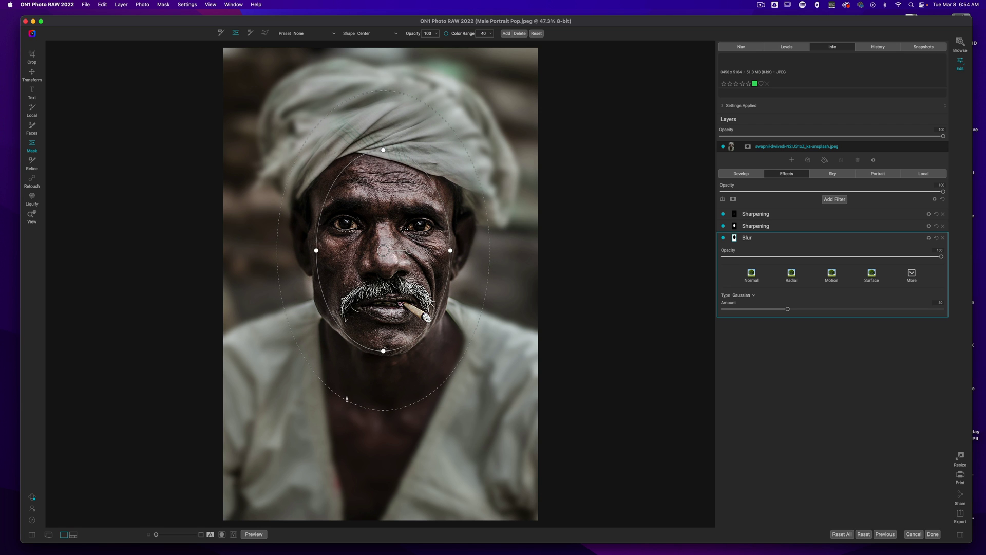
{"action": "left_click_drag", "start_coordinate": [336, 413], "coordinate": [307, 473]}
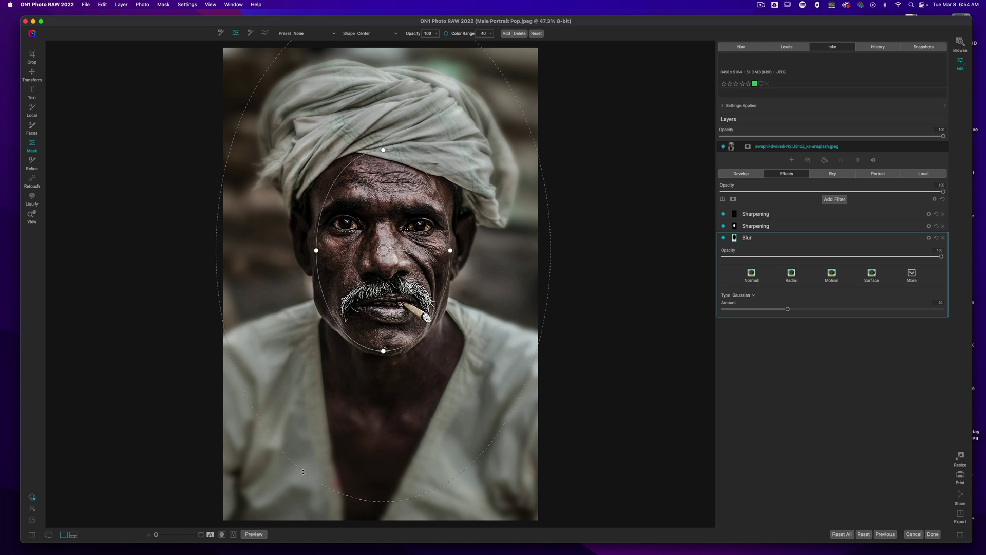
{"action": "left_click_drag", "start_coordinate": [300, 474], "coordinate": [295, 484]}
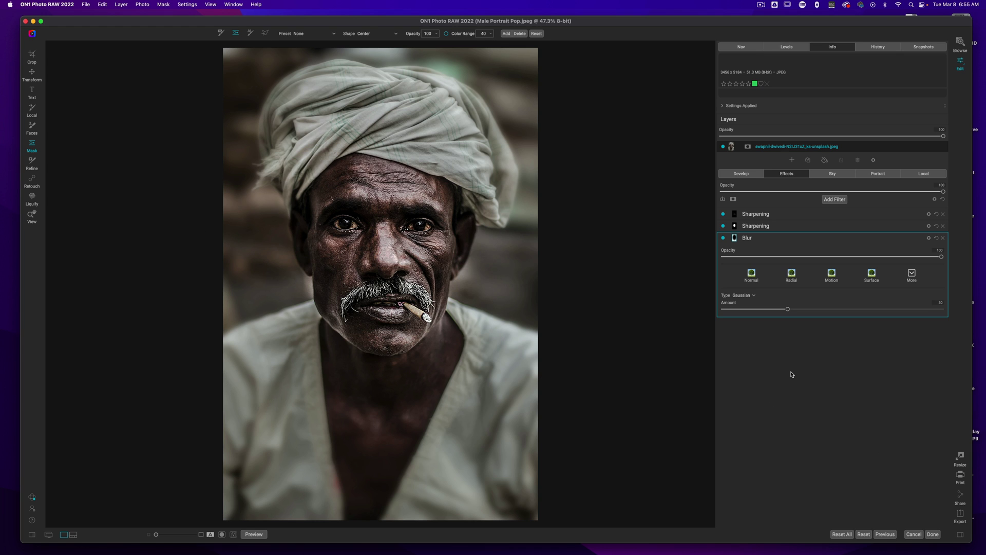
Lower the blur Amount from 30 to about 20, toggling the filter to compare
{"action": "left_click_drag", "start_coordinate": [787, 310], "coordinate": [744, 314]}
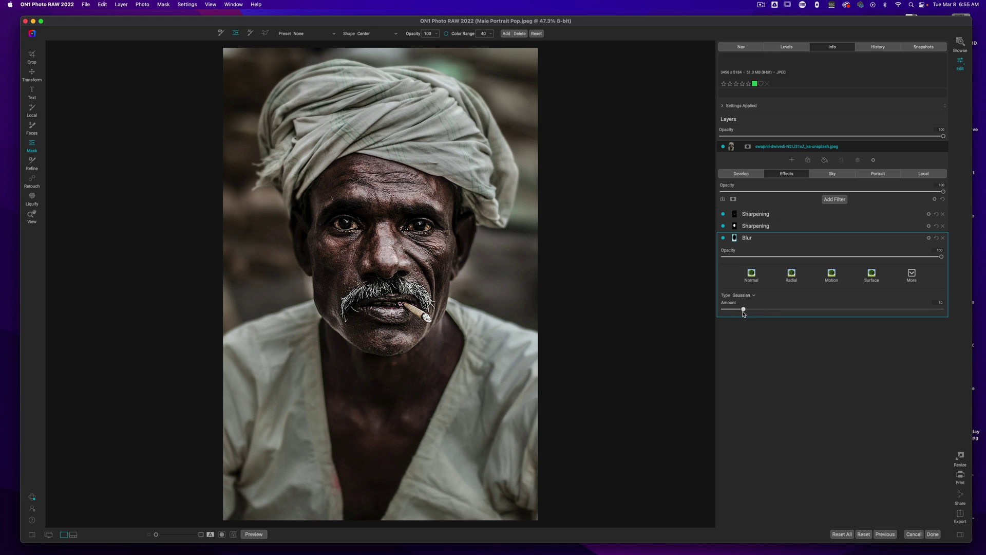
{"action": "left_click", "coordinate": [723, 238]}
{"action": "left_click", "coordinate": [723, 238]}
{"action": "left_click", "coordinate": [723, 239]}
{"action": "left_click", "coordinate": [723, 239]}
{"action": "left_click_drag", "start_coordinate": [743, 310], "coordinate": [772, 311]}
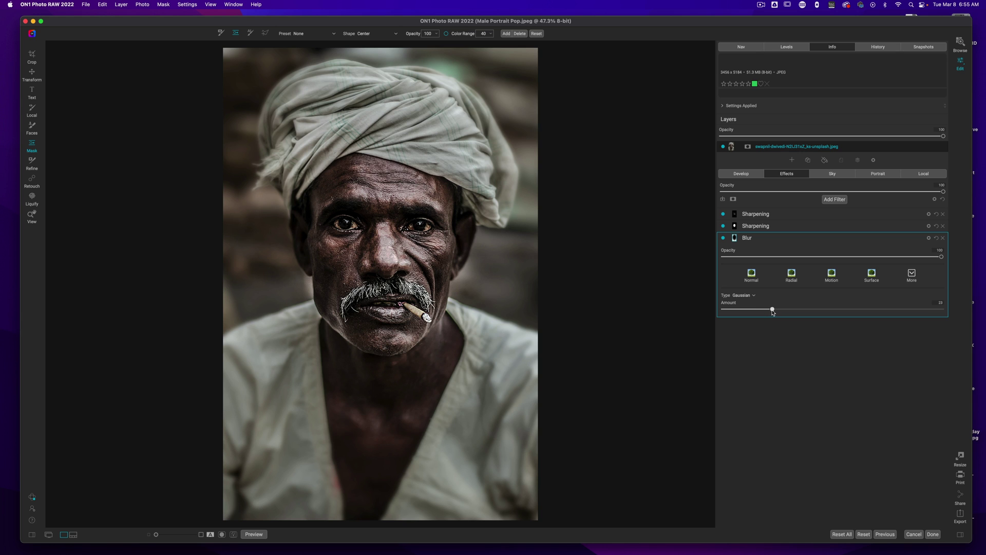
{"action": "left_click", "coordinate": [723, 239]}
{"action": "left_click", "coordinate": [723, 239]}
{"action": "mouse_move", "coordinate": [556, 272]}
Paint the Blur filter's mask off the turban with a large brush so the whole head stays sharp
{"action": "left_click", "coordinate": [734, 239]}
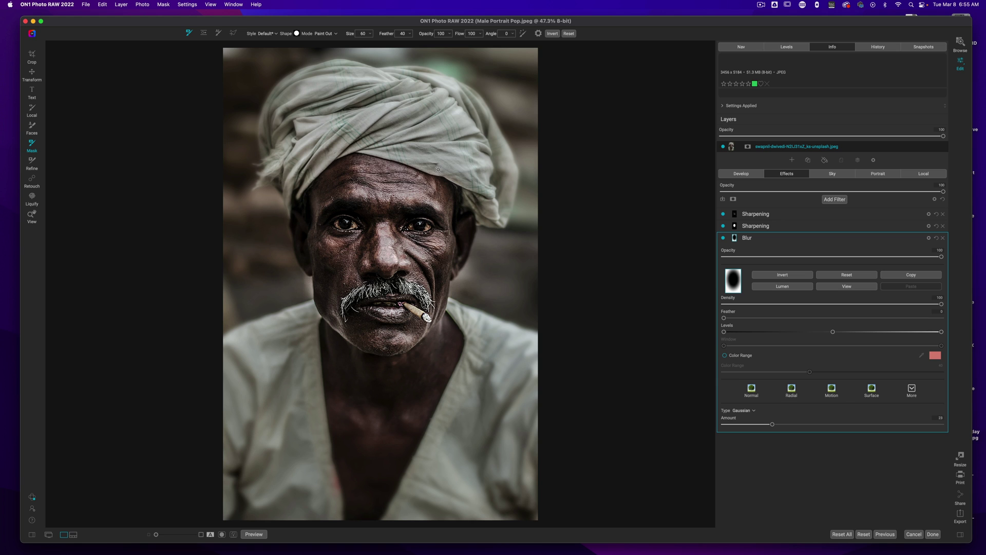
{"action": "scroll", "coordinate": [438, 170], "scroll_direction": "up", "scroll_amount": 10}
{"action": "scroll", "coordinate": [496, 190], "scroll_direction": "down", "scroll_amount": 4}
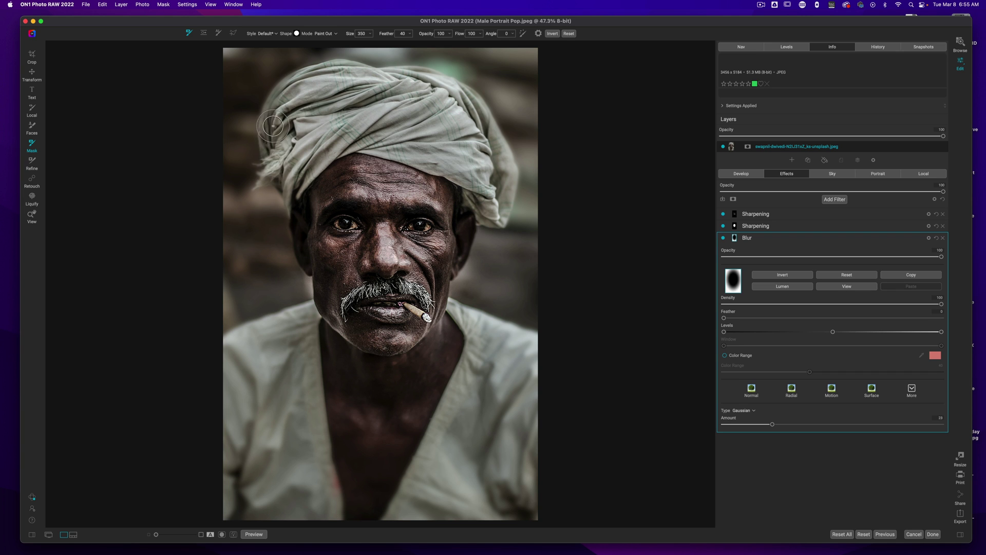
{"action": "mouse_move", "coordinate": [273, 123]}
{"action": "left_mouse_down"}
{"action": "mouse_move", "coordinate": [277, 105]}
{"action": "mouse_move", "coordinate": [311, 82]}
{"action": "mouse_move", "coordinate": [294, 144]}
{"action": "left_mouse_up"}
{"action": "key", "text": "bracketleft"}
{"action": "key", "text": "bracketleft"}
Preview the original against the edited male portrait, then click Done to apply the edits
{"action": "key", "text": "p"}
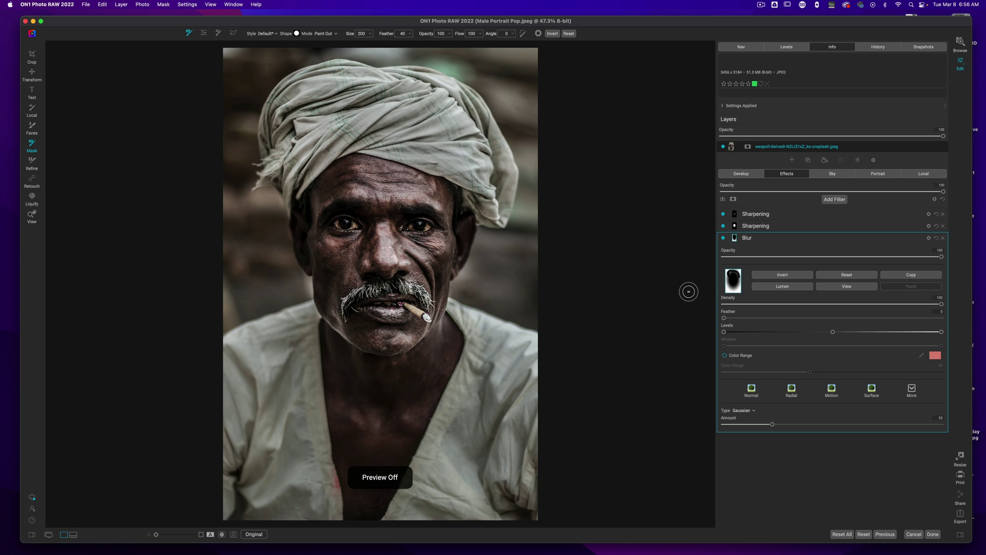
{"action": "key", "text": "p"}
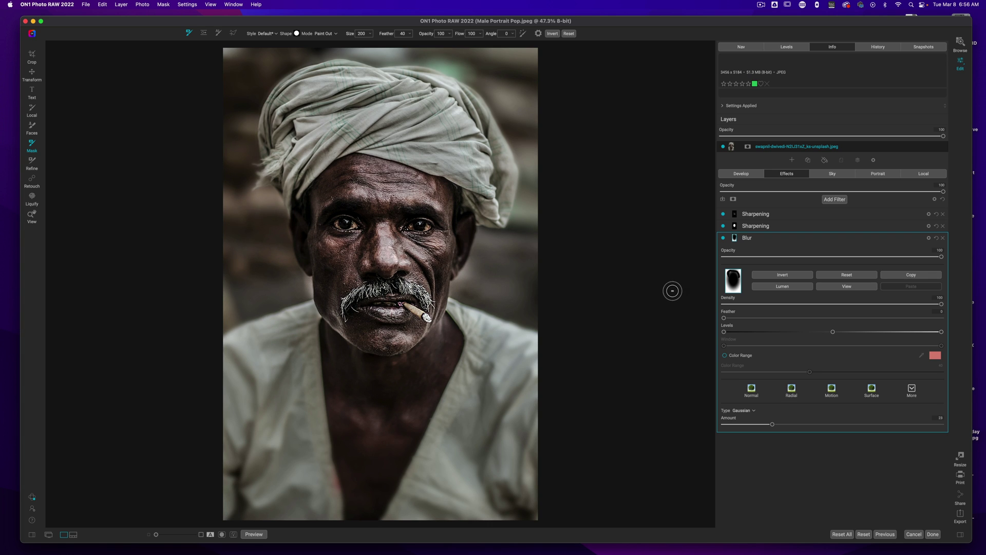
{"action": "left_click", "coordinate": [932, 535]}
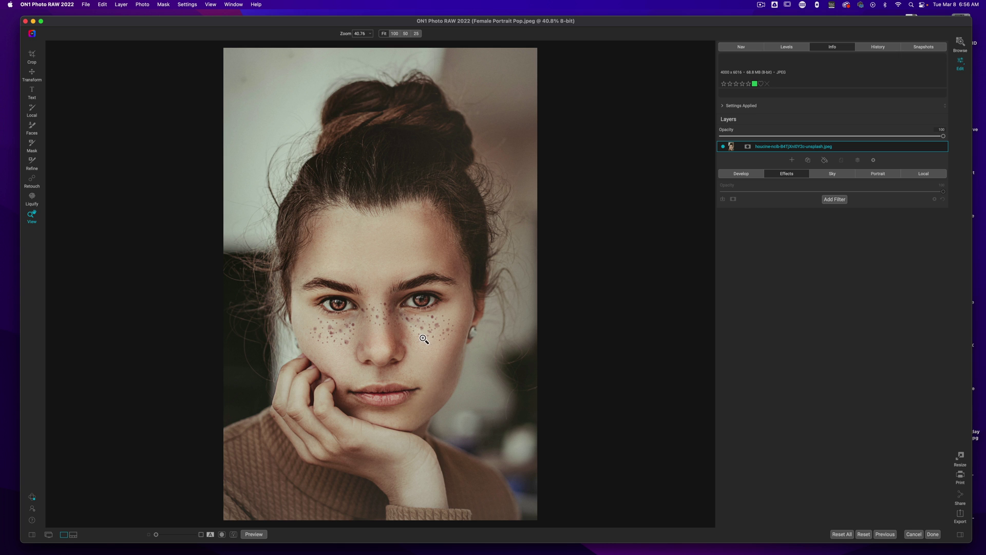
Add an Unsharp Mask Sharpening filter with Threshold 0, Halo 3.5 and Amount about 213
{"action": "left_click", "coordinate": [845, 200]}
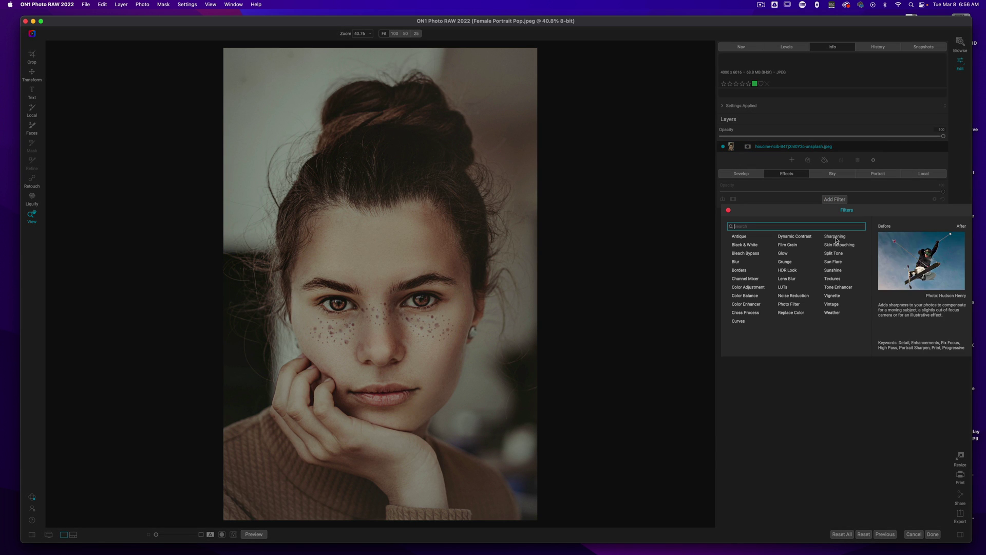
{"action": "left_click", "coordinate": [835, 237]}
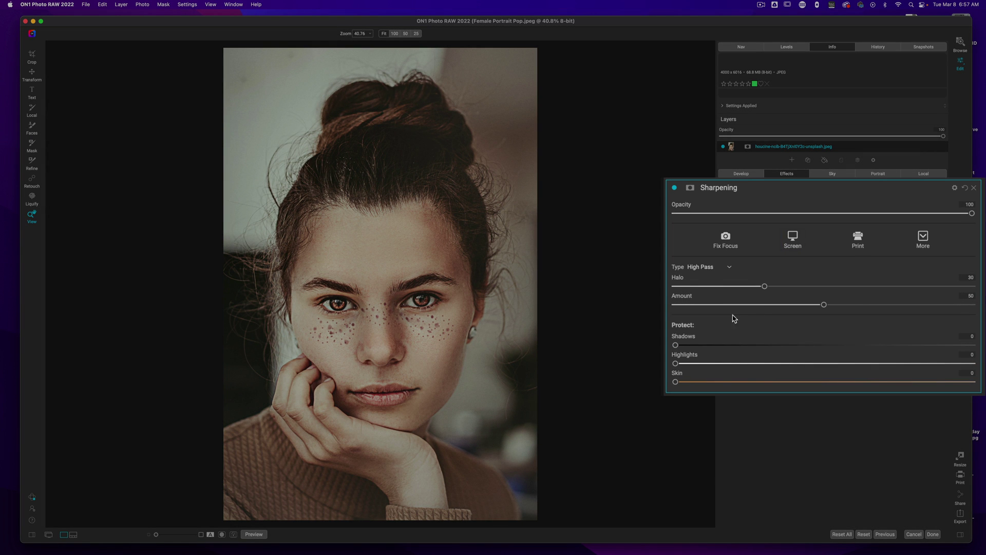
{"action": "left_click", "coordinate": [704, 267]}
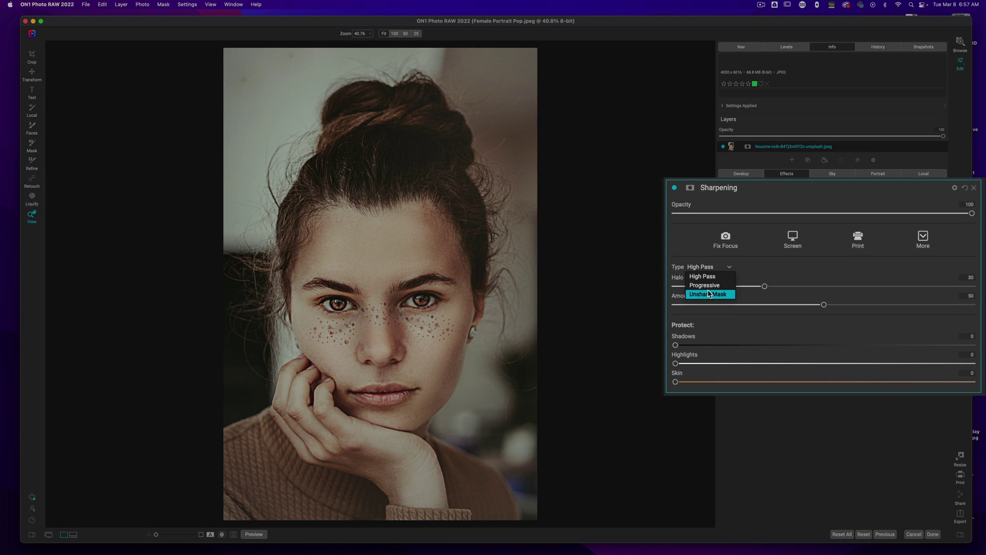
{"action": "left_click", "coordinate": [708, 294]}
{"action": "left_click_drag", "start_coordinate": [694, 323], "coordinate": [675, 324]}
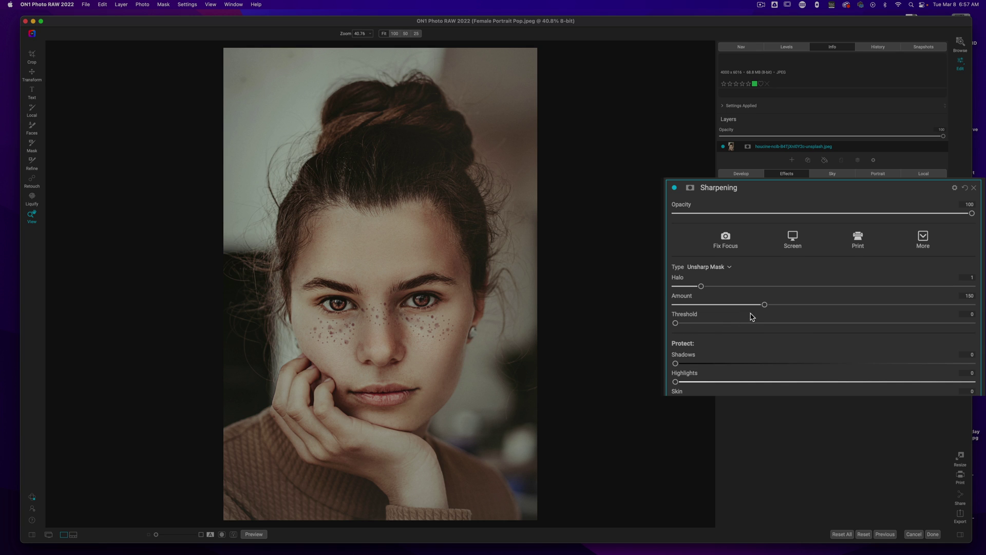
{"action": "left_click_drag", "start_coordinate": [703, 288], "coordinate": [773, 291]}
{"action": "left_click_drag", "start_coordinate": [765, 307], "coordinate": [802, 306]}
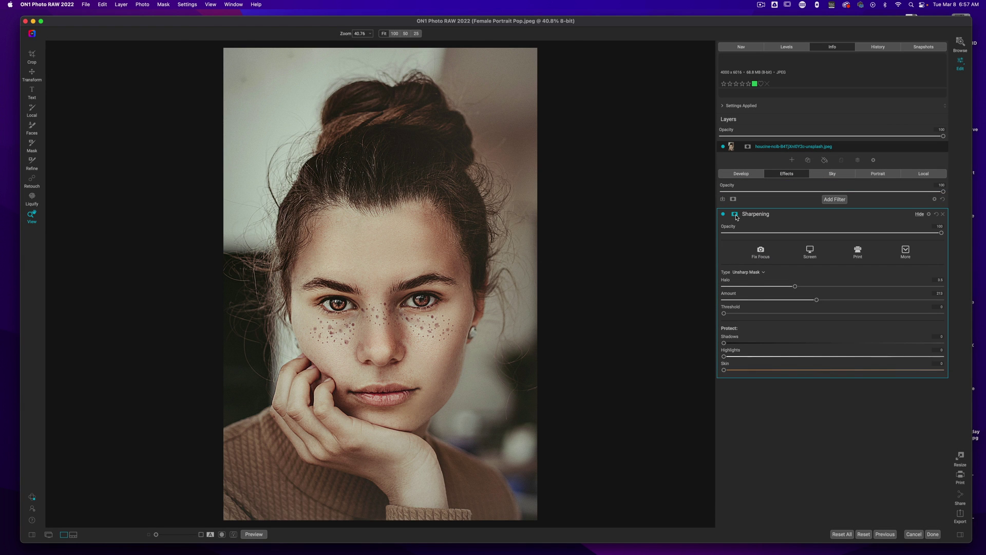
Invert the Sharpening mask and paint sharpening back onto the woman's face with a 1200 brush
{"action": "left_click", "coordinate": [734, 213]}
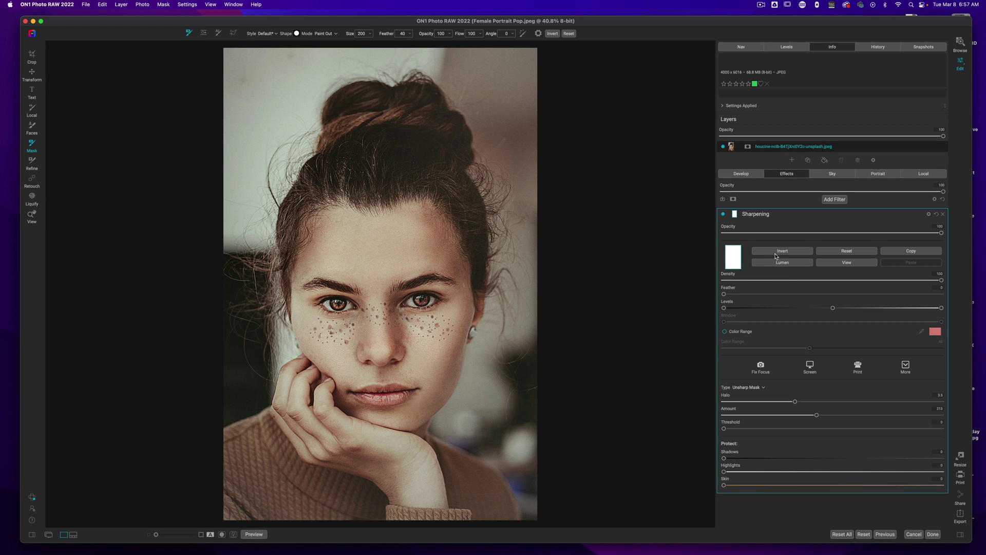
{"action": "left_click", "coordinate": [775, 255]}
{"action": "key", "text": "x"}
{"action": "key", "text": "bracketright"}
{"action": "key", "text": "bracketright"}
{"action": "key", "text": "bracketright"}
{"action": "key", "text": "bracketright"}
{"action": "key", "text": "bracketright"}
{"action": "key", "text": "bracketright"}
{"action": "key", "text": "bracketright"}
{"action": "key", "text": "bracketright"}
{"action": "key", "text": "bracketright"}
{"action": "key", "text": "bracketright"}
{"action": "key", "text": "bracketright"}
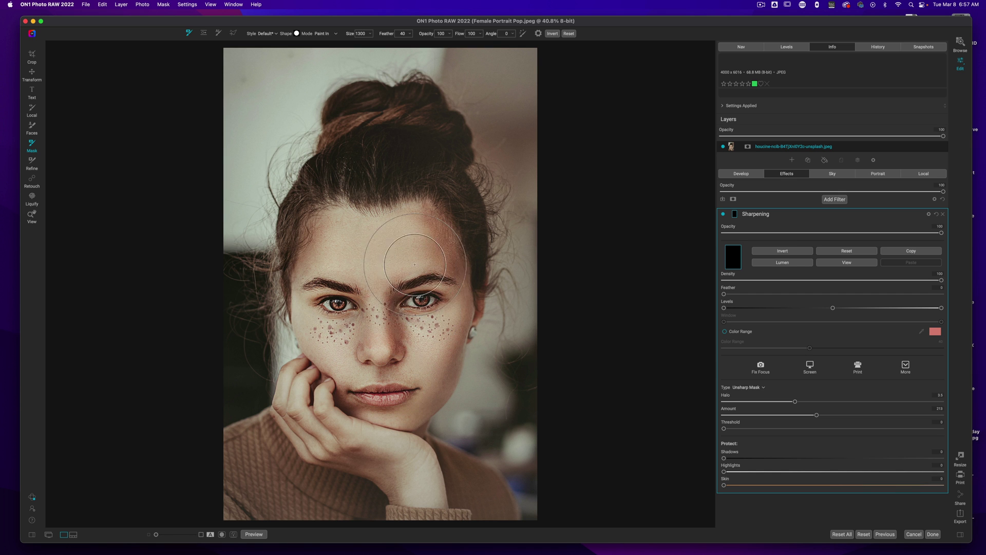
{"action": "mouse_move", "coordinate": [343, 332]}
{"action": "left_mouse_down"}
{"action": "mouse_move", "coordinate": [355, 267]}
{"action": "mouse_move", "coordinate": [380, 252]}
{"action": "left_mouse_up"}
Add a second Sharpening filter and set its type to Unsharp Mask
{"action": "left_click", "coordinate": [808, 217]}
{"action": "left_click", "coordinate": [834, 199]}
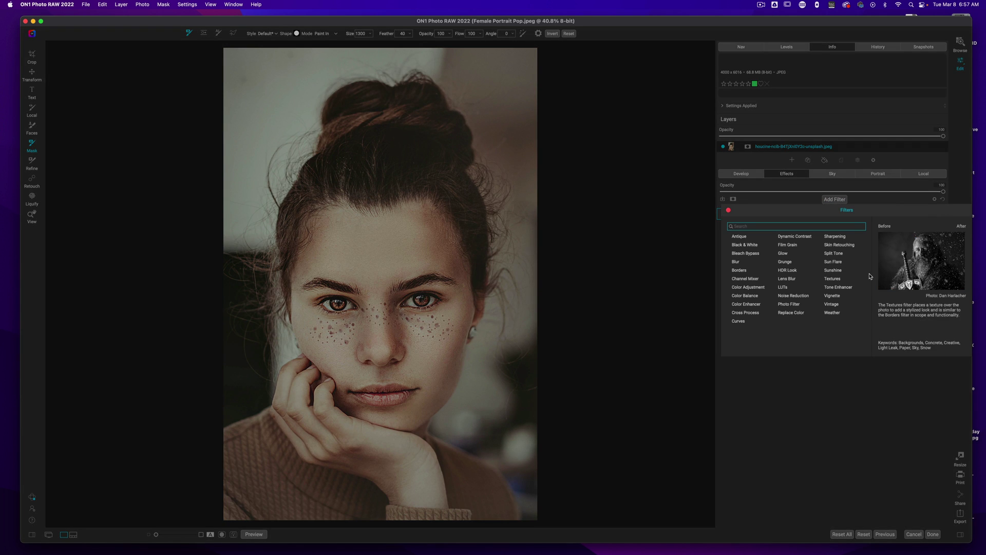
{"action": "left_click", "coordinate": [834, 236]}
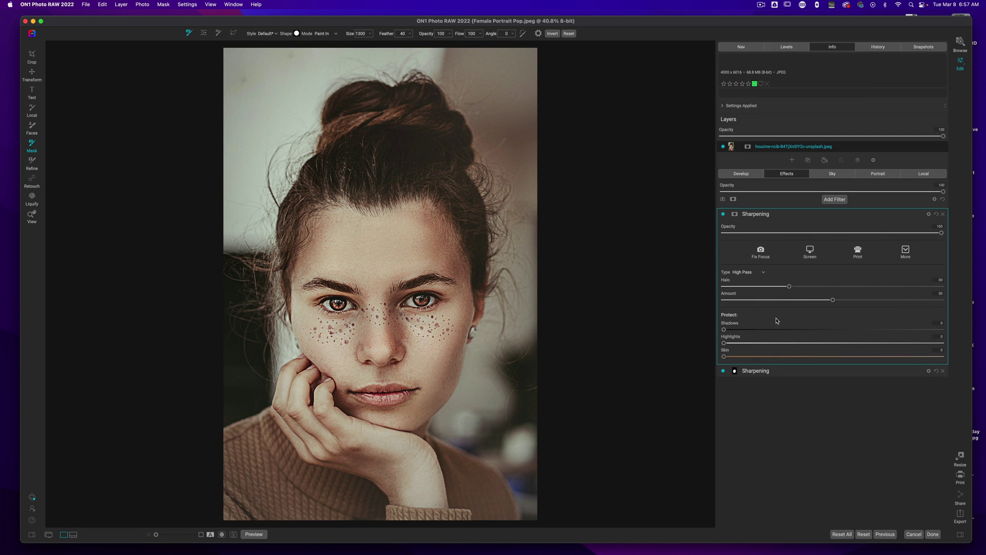
{"action": "left_click", "coordinate": [741, 272]}
{"action": "left_click", "coordinate": [742, 295]}
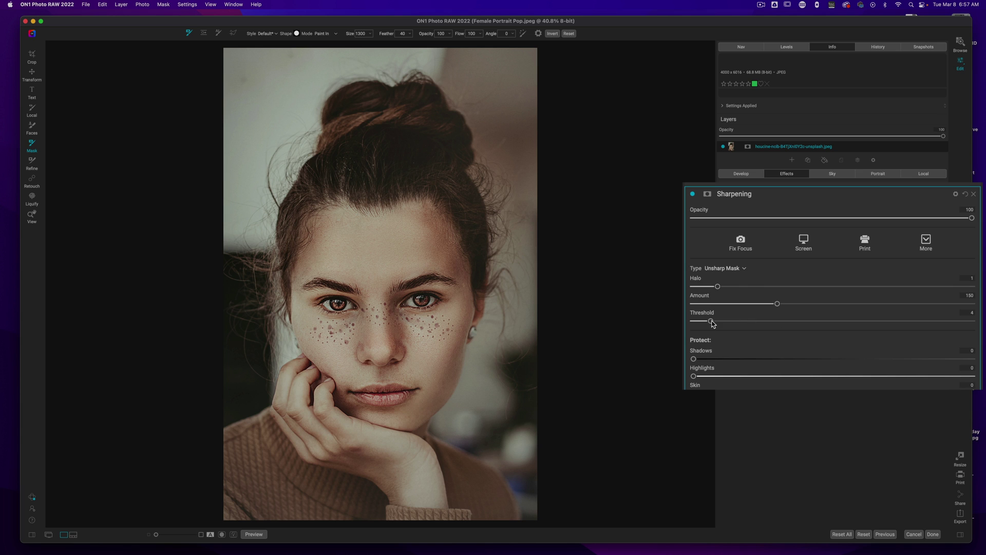
Set the new sharpening to Threshold 0, Halo 1.7 and Amount about 97
{"action": "left_click_drag", "start_coordinate": [710, 321], "coordinate": [692, 320]}
{"action": "left_click_drag", "start_coordinate": [718, 289], "coordinate": [737, 289]}
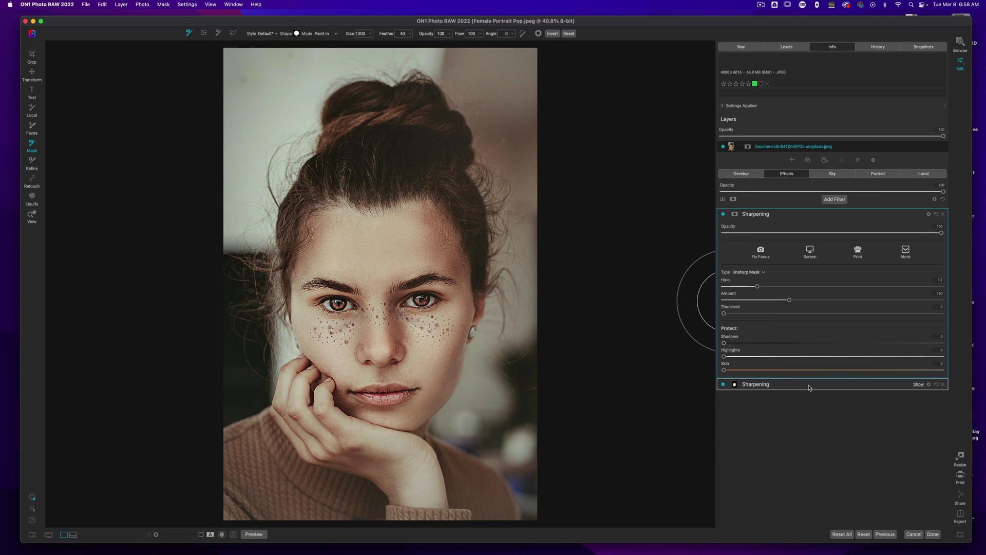
{"action": "left_click", "coordinate": [810, 385]}
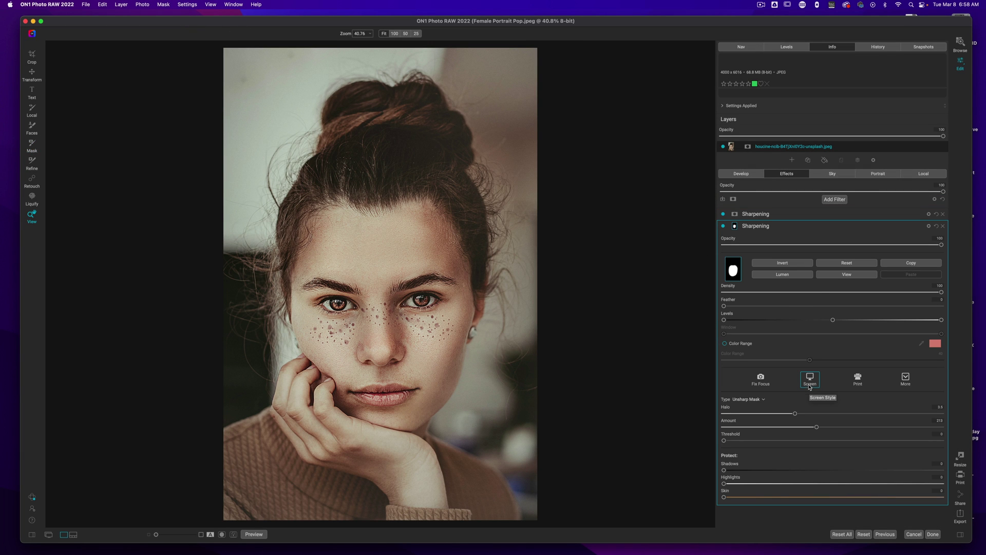
{"action": "left_click", "coordinate": [787, 226]}
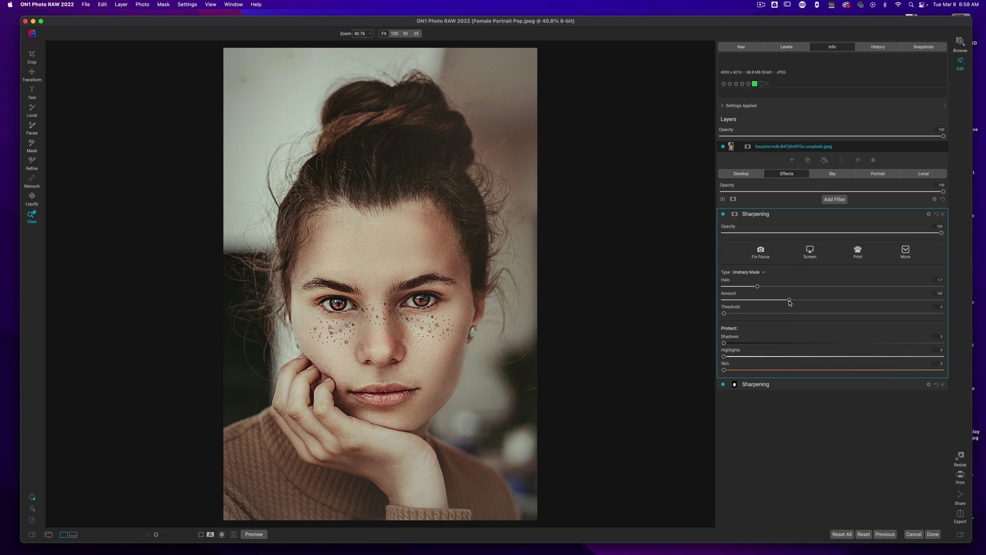
{"action": "left_click_drag", "start_coordinate": [790, 302], "coordinate": [748, 307]}
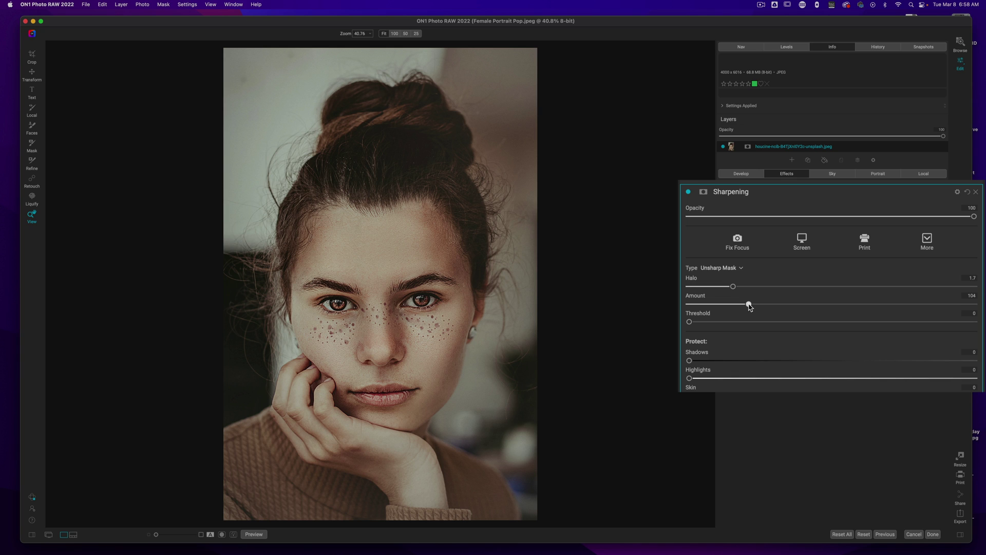
{"action": "left_click_drag", "start_coordinate": [748, 303], "coordinate": [744, 304]}
Compare the new sharpening on and off, then add an inverted mask with a 300 brush
{"action": "left_click", "coordinate": [689, 193]}
{"action": "left_click", "coordinate": [688, 193]}
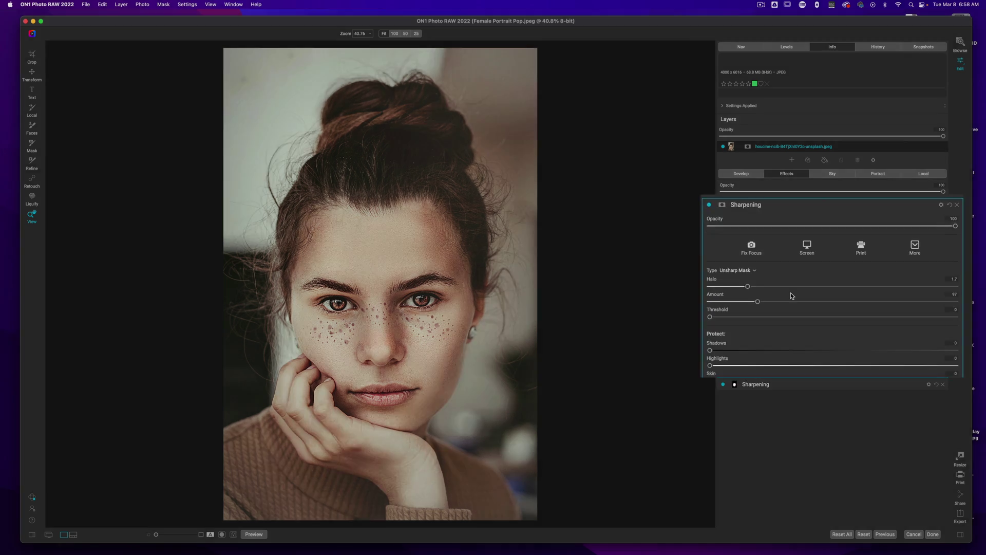
{"action": "left_click", "coordinate": [734, 214]}
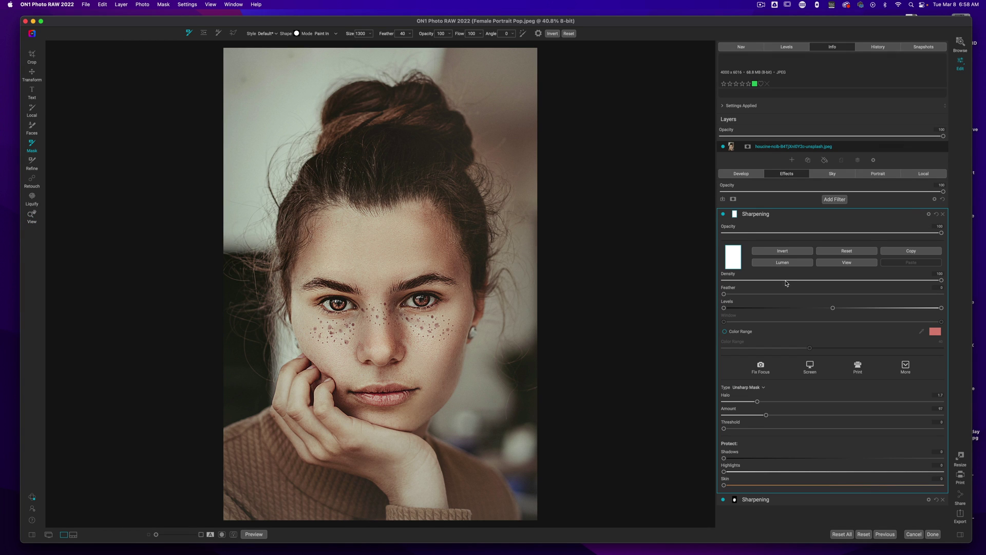
{"action": "left_click", "coordinate": [781, 251]}
{"action": "key", "text": "bracketleft"}
{"action": "key", "text": "bracketleft"}
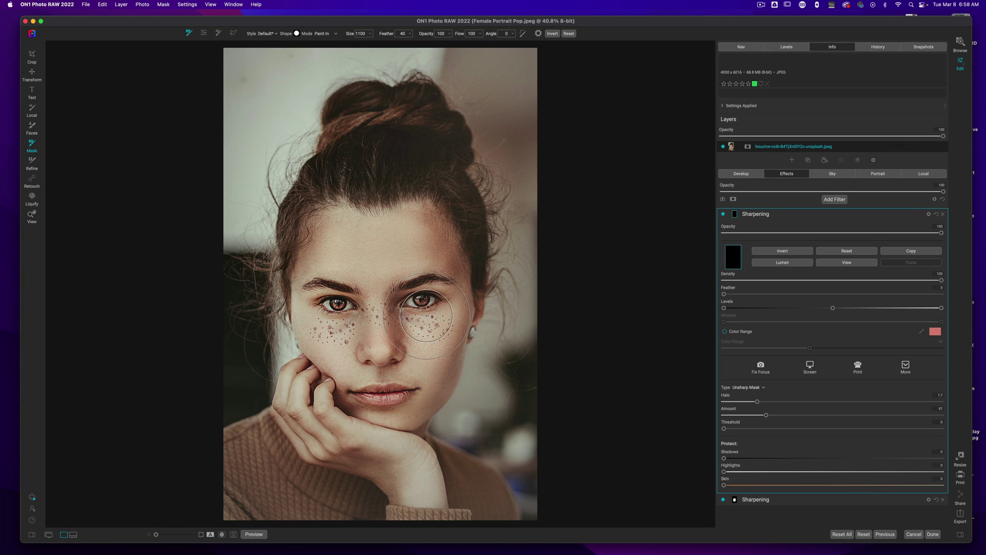
{"action": "key", "text": "bracketleft"}
{"action": "key", "text": "bracketleft"}
{"action": "key", "text": "bracketleft"}
{"action": "key", "text": "bracketleft"}
{"action": "key", "text": "bracketleft"}
{"action": "key", "text": "bracketleft"}
{"action": "key", "text": "bracketleft"}
{"action": "key", "text": "bracketleft"}
{"action": "key", "text": "bracketleft"}
Paint the sharpening back in over both eyes and both eyebrows
{"action": "left_click_drag", "start_coordinate": [428, 300], "coordinate": [411, 301]}
{"action": "left_click_drag", "start_coordinate": [346, 304], "coordinate": [324, 303]}
{"action": "left_click_drag", "start_coordinate": [427, 279], "coordinate": [450, 281]}
{"action": "left_click_drag", "start_coordinate": [354, 290], "coordinate": [313, 289]}
Lower the Blur amount from 30 to 6 and move it below both Sharpening filters
{"action": "left_click", "coordinate": [822, 215]}
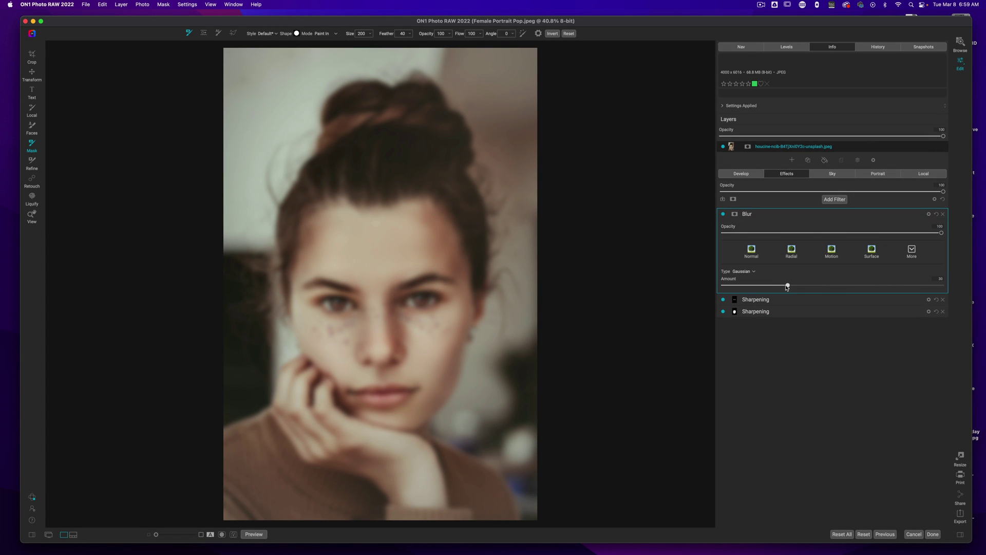
{"action": "left_click_drag", "start_coordinate": [787, 287], "coordinate": [735, 287]}
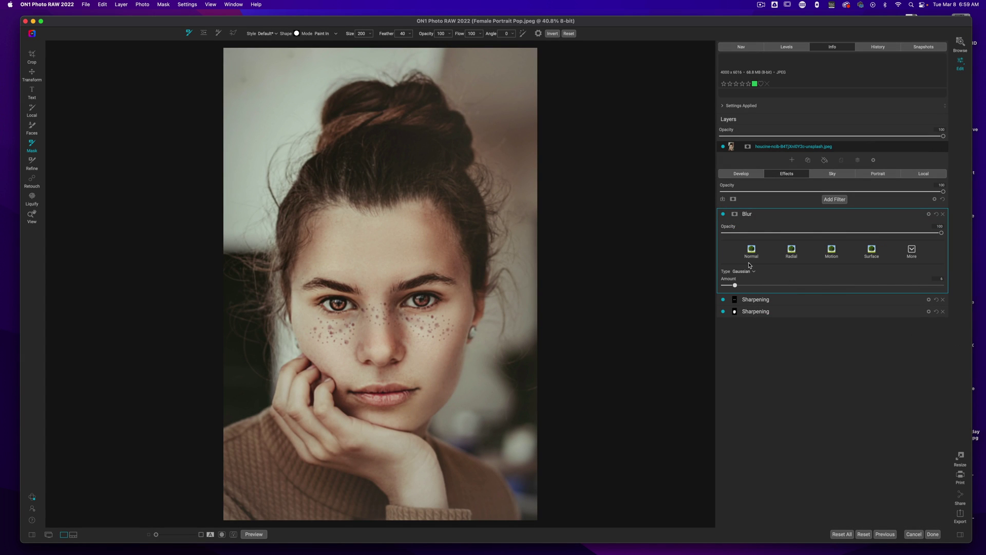
{"action": "left_click", "coordinate": [769, 214]}
{"action": "left_click_drag", "start_coordinate": [721, 244], "coordinate": [722, 242]}
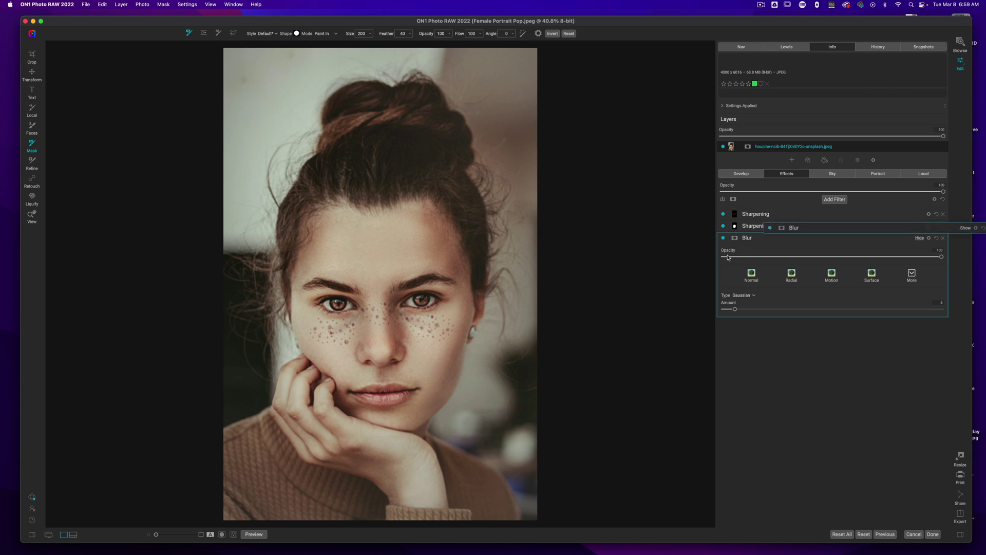
Add a mask to the Blur filter and place a Vignette shape on the face
{"action": "left_click", "coordinate": [735, 239]}
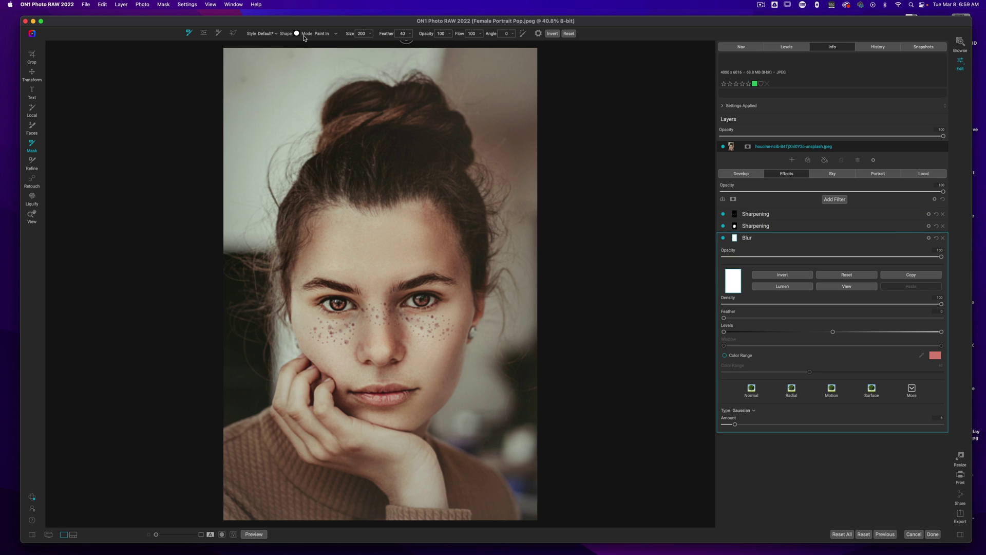
{"action": "key", "text": "shift+b"}
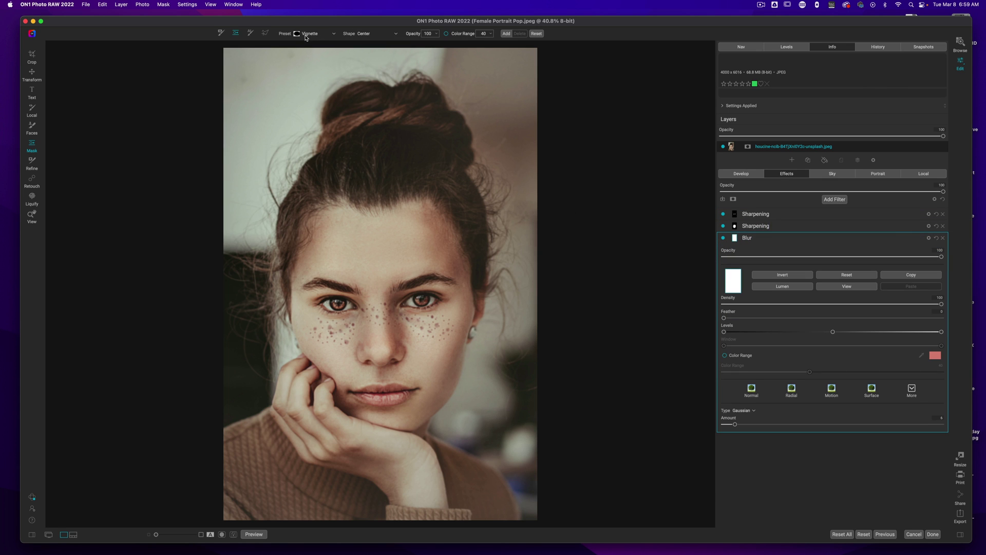
{"action": "left_click", "coordinate": [306, 37]}
{"action": "left_click", "coordinate": [311, 47]}
{"action": "left_click", "coordinate": [387, 334]}
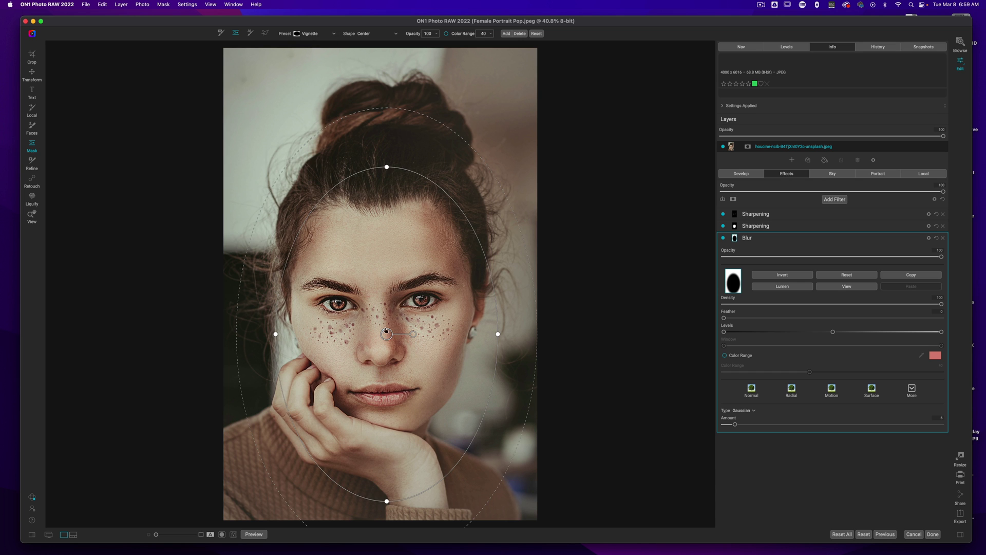
Center the vignette on the face, fit its inner ellipse, and enlarge the outer feather
{"action": "left_click_drag", "start_coordinate": [385, 323], "coordinate": [382, 278]}
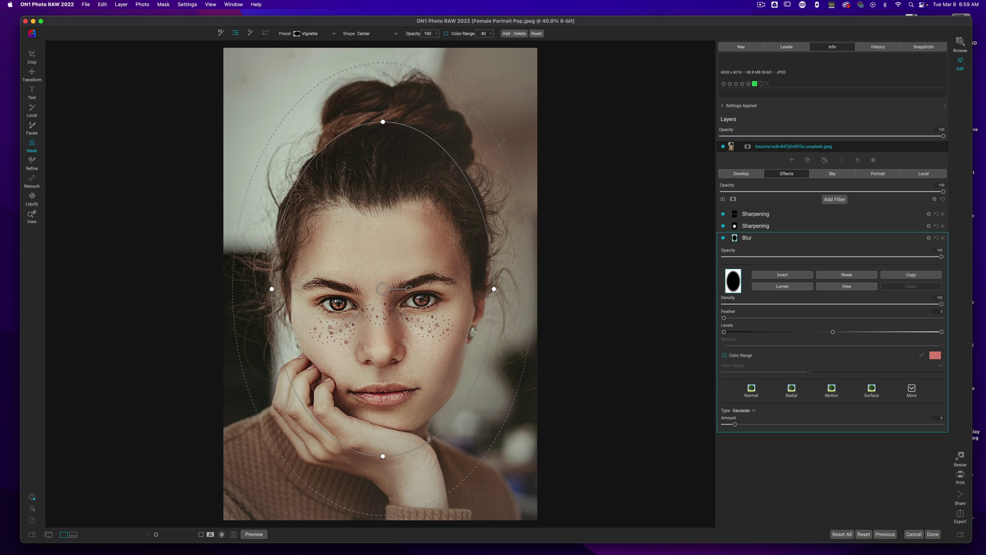
{"action": "left_click_drag", "start_coordinate": [428, 439], "coordinate": [414, 390]}
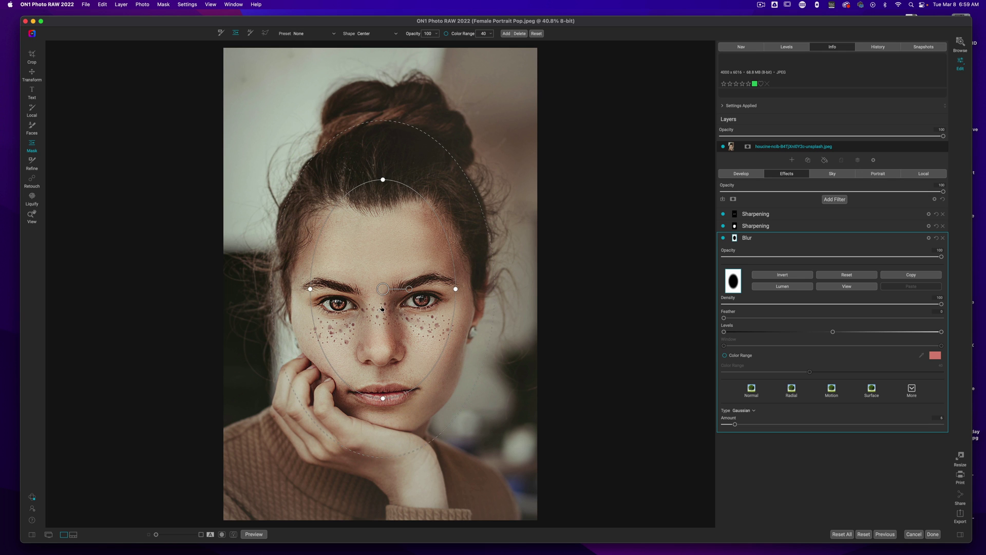
{"action": "left_click_drag", "start_coordinate": [383, 292], "coordinate": [378, 316]}
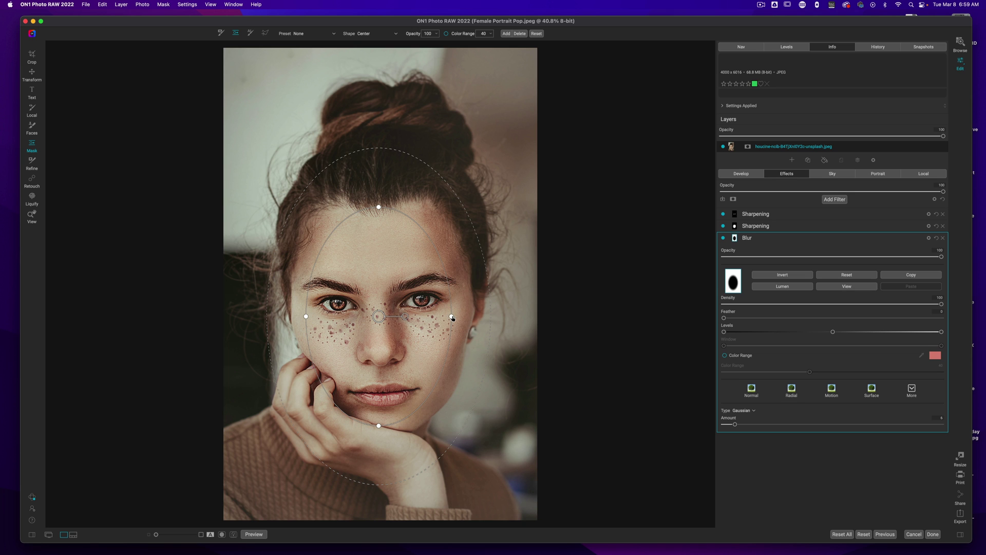
{"action": "left_click_drag", "start_coordinate": [452, 317], "coordinate": [462, 317]}
{"action": "left_click_drag", "start_coordinate": [308, 455], "coordinate": [264, 488]}
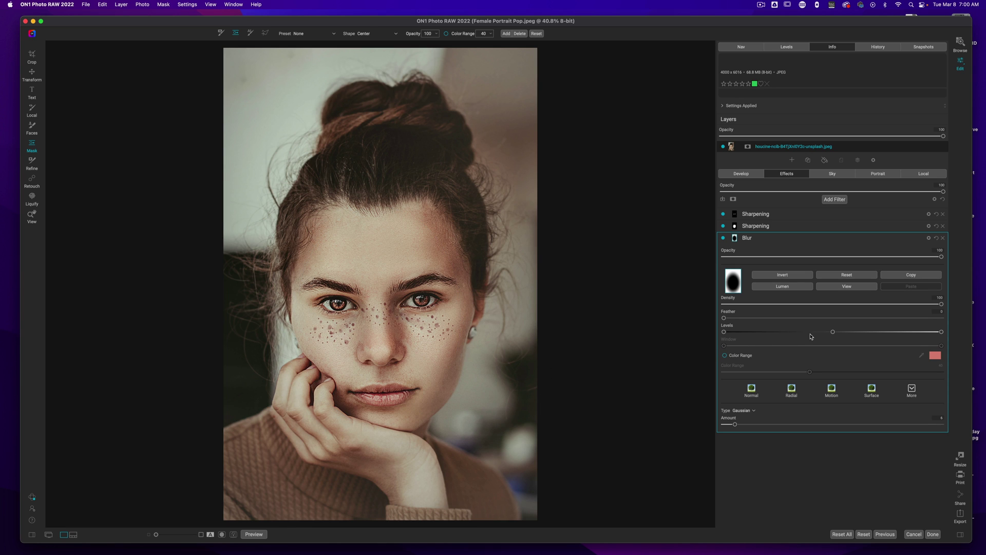
{"action": "key", "text": "super+p"}
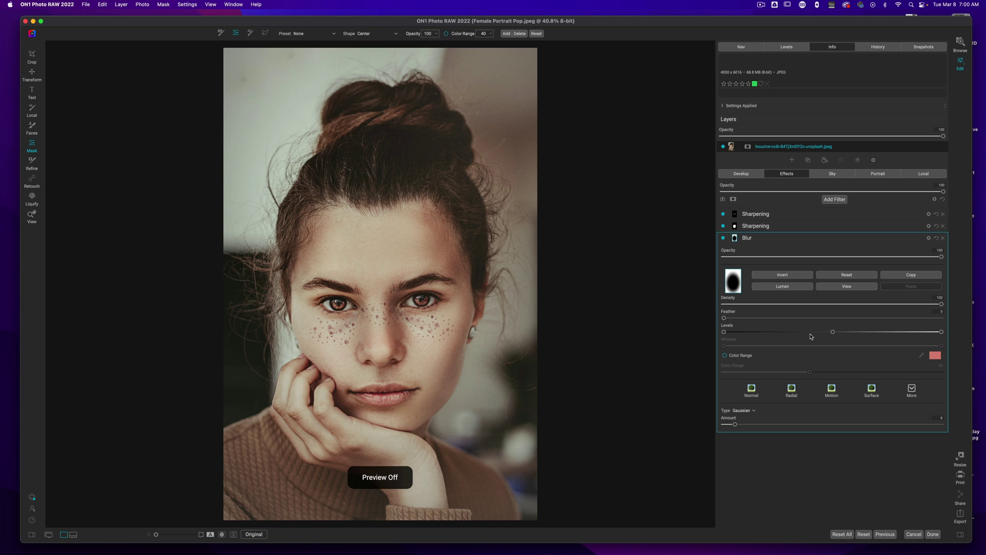
{"action": "key", "text": "super+p"}
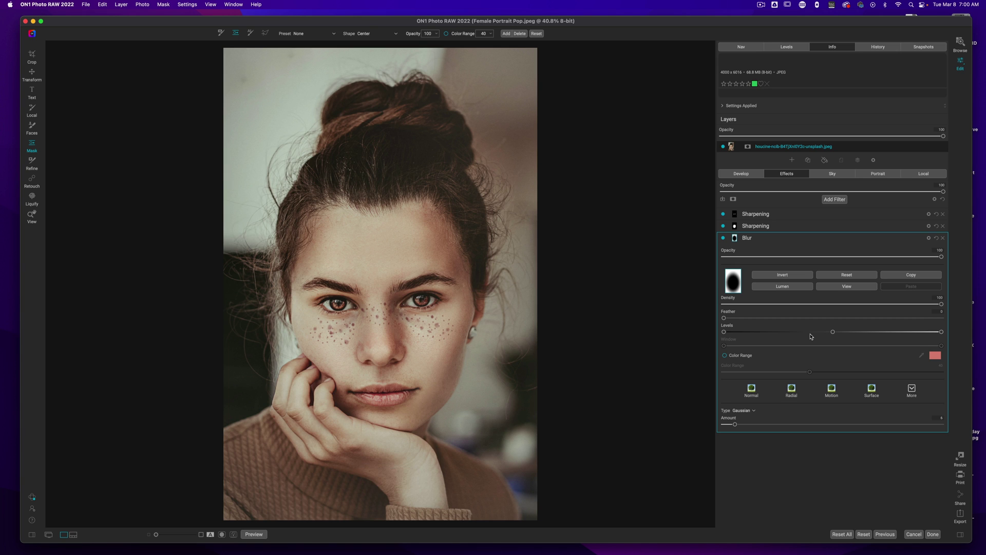